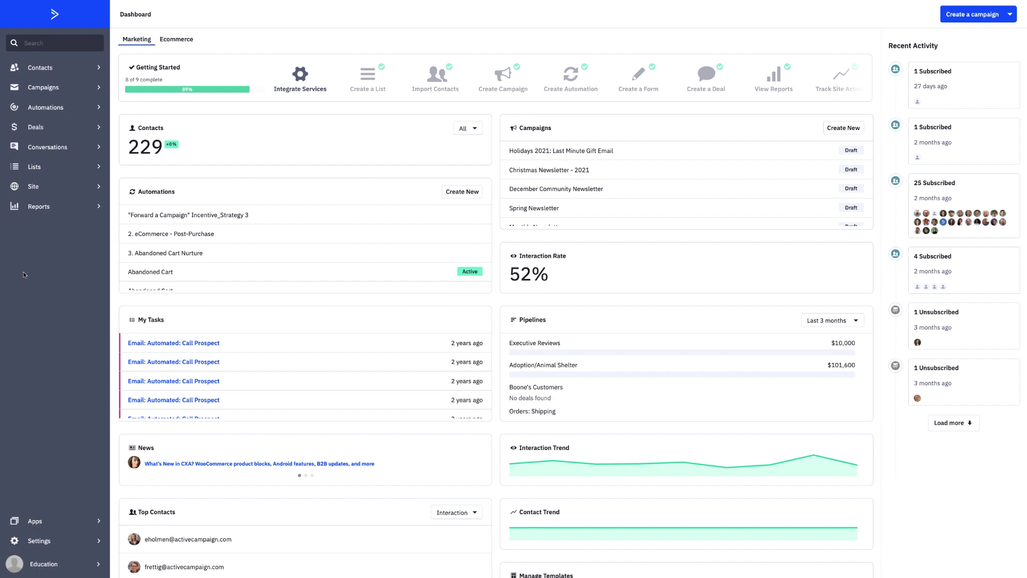
Step: From Integrations settings, list addable integrations: Shopify, WooCommerce, Magento, BigCommerce, Square, Facebook
left_click(43, 542)
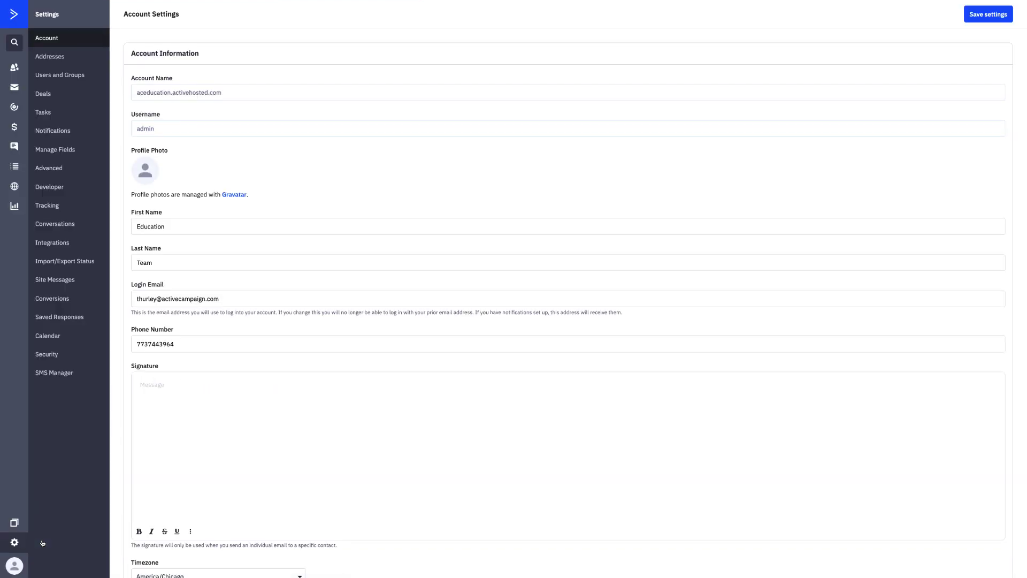
left_click(63, 244)
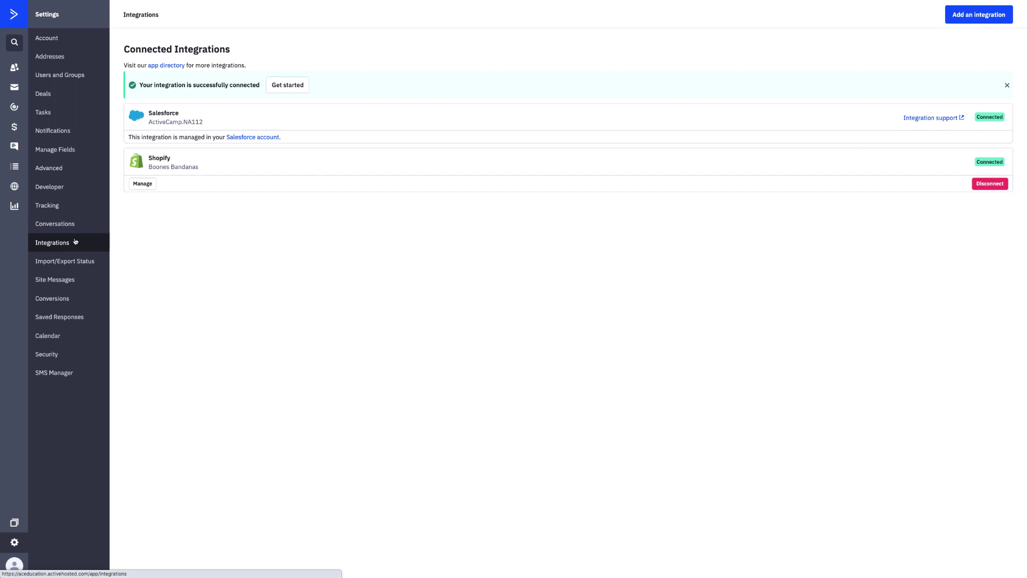
key("ctrl+plus")
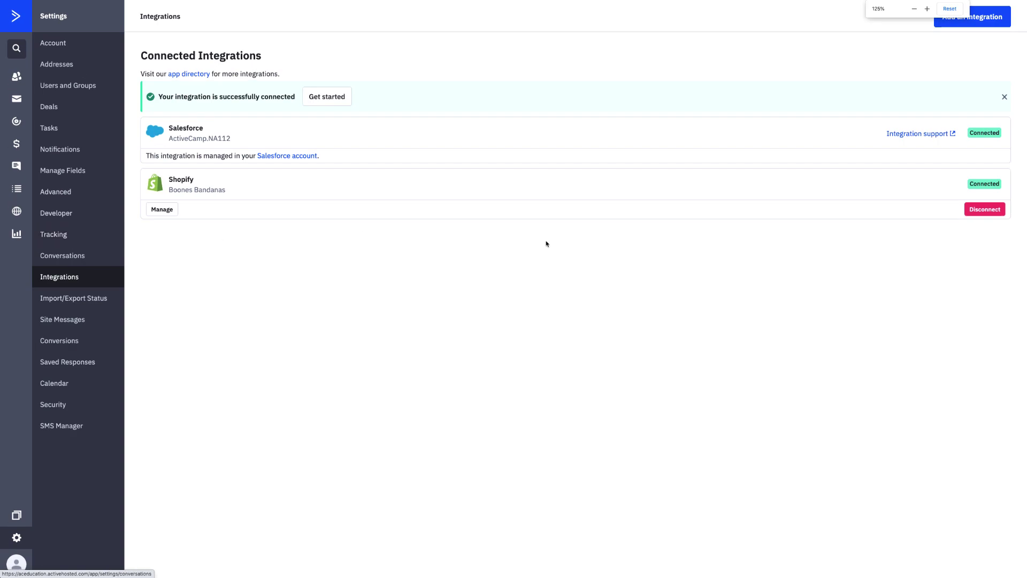
left_click(971, 24)
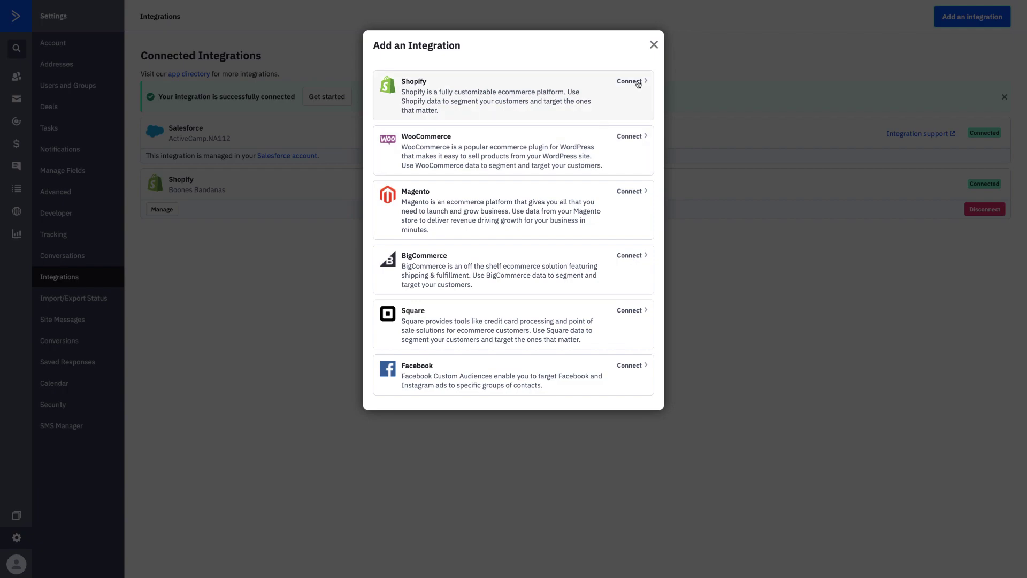
Step: Save the Shopify store connection with its 1-hour abandoned-cart wait, then go to Contacts
left_click(653, 44)
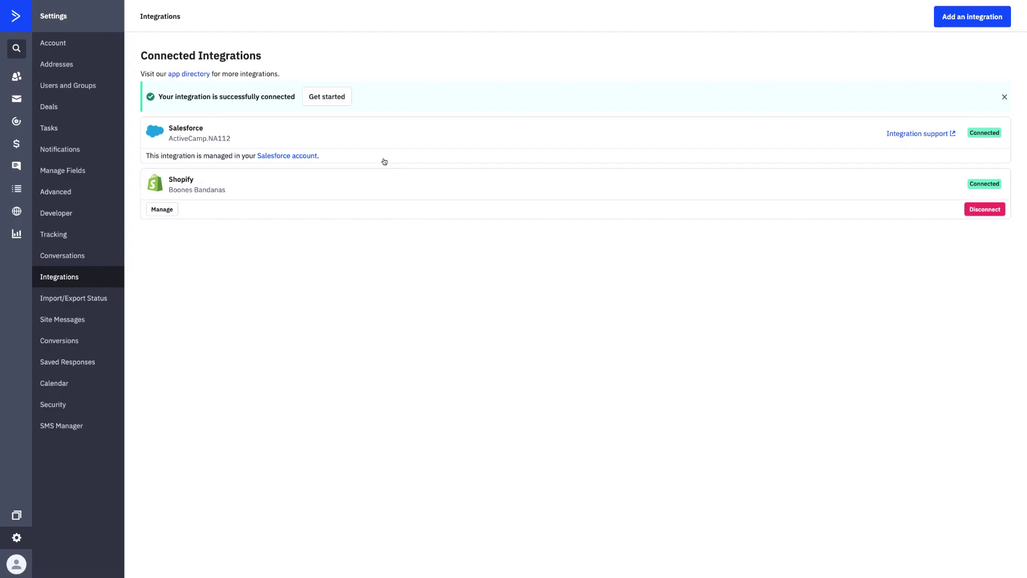
left_click(167, 209)
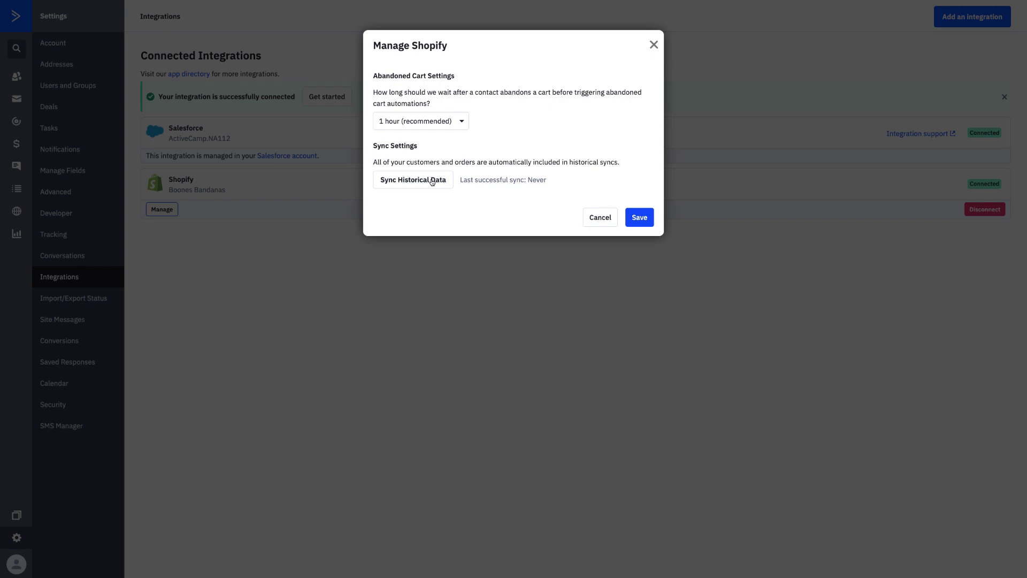
left_click(536, 199)
left_click(637, 221)
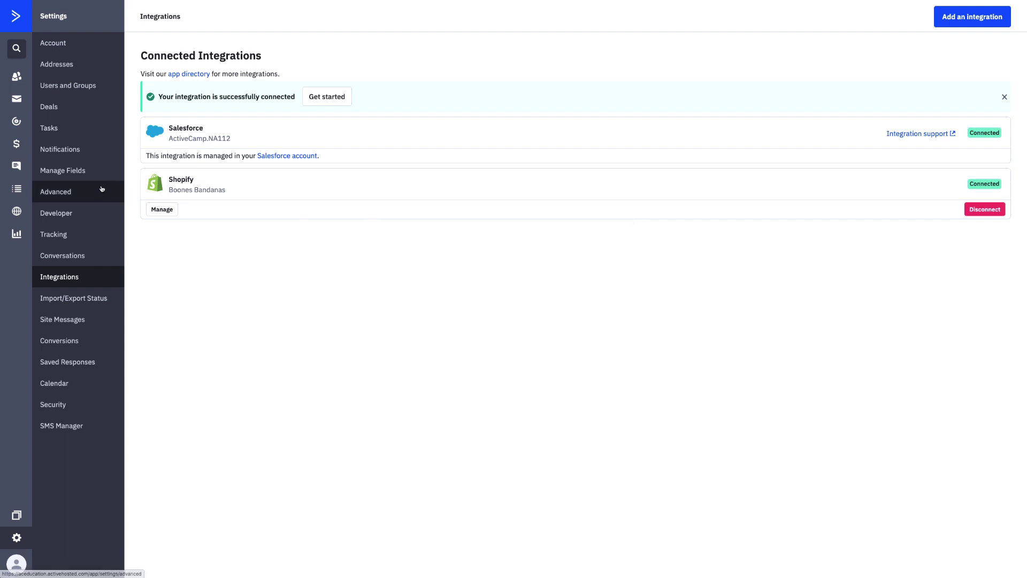
left_click(16, 78)
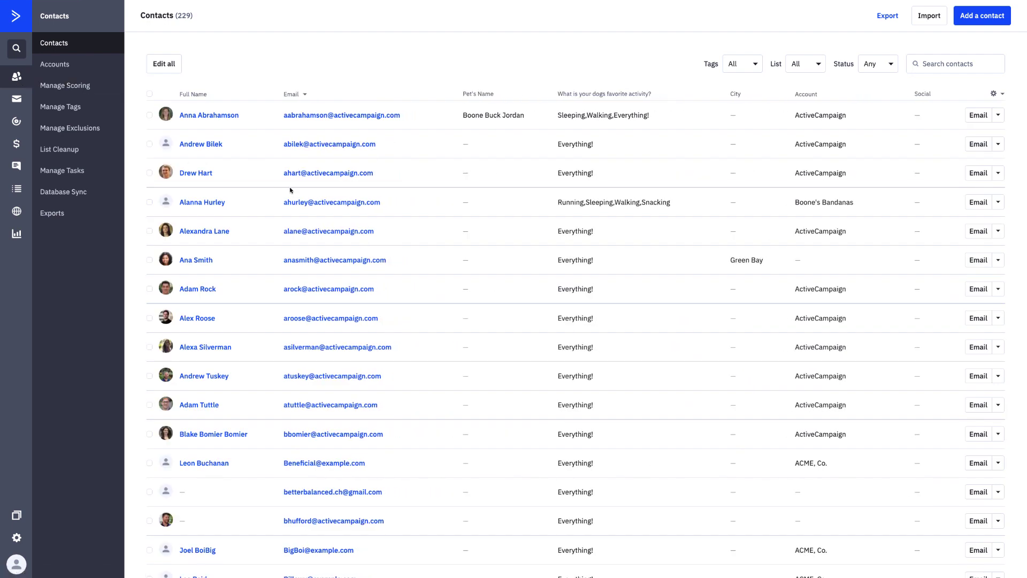
Step: Start an advanced contact search and open its condition list
left_click(952, 65)
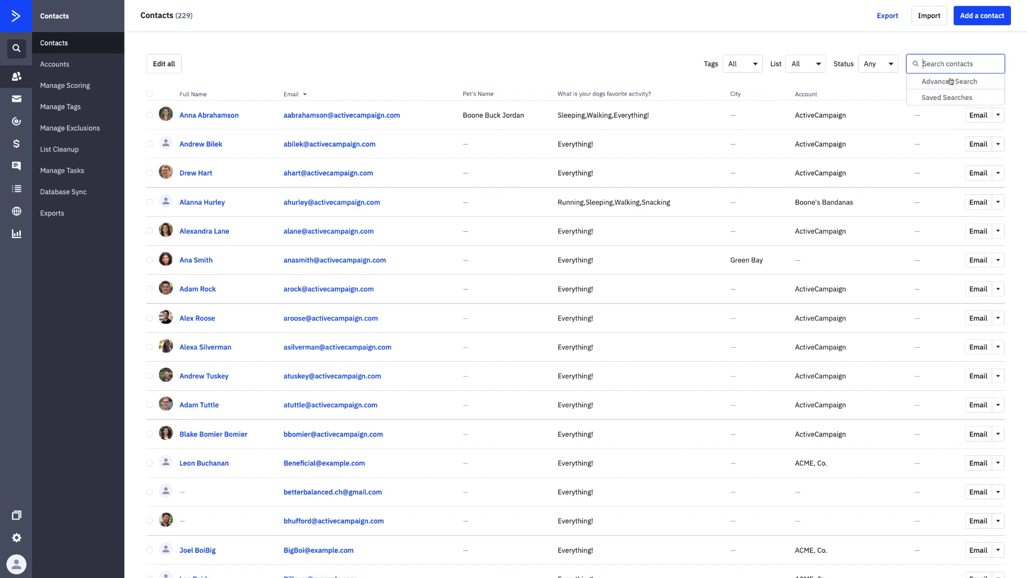
left_click(950, 82)
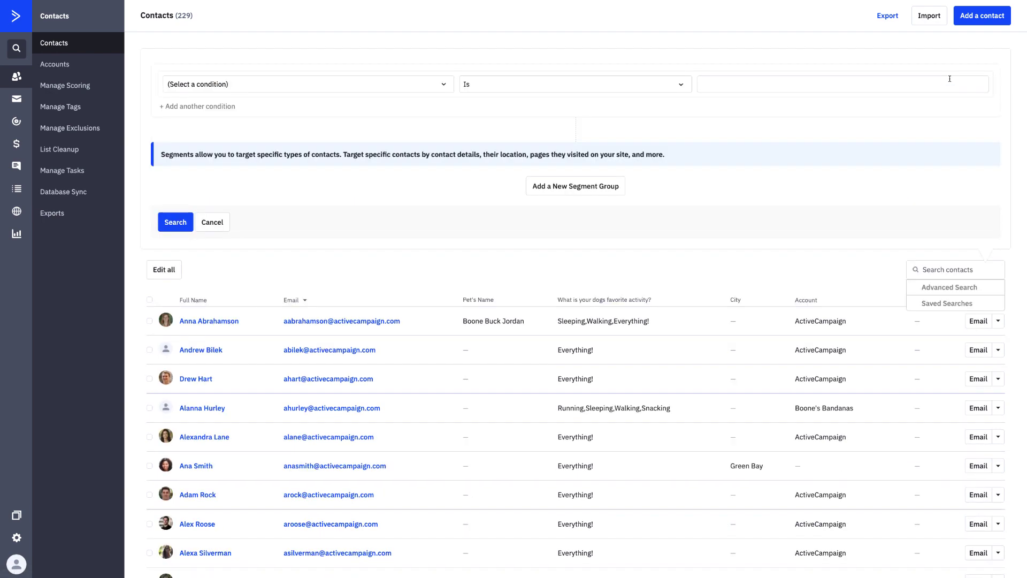
left_click(444, 85)
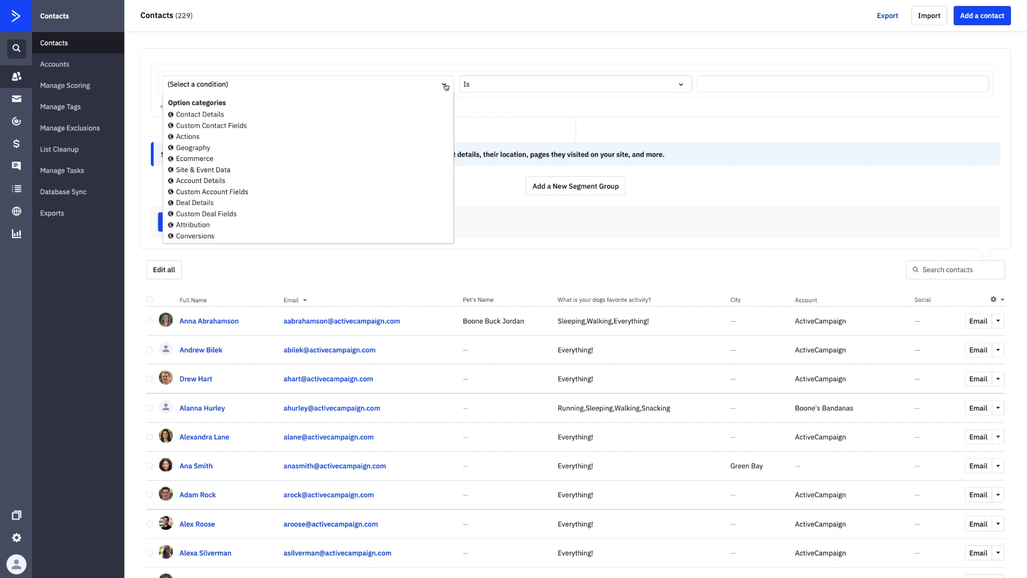
Step: Browse the Ecommerce conditions, such as Has made a purchase and Has Abandoned Cart
left_click(198, 159)
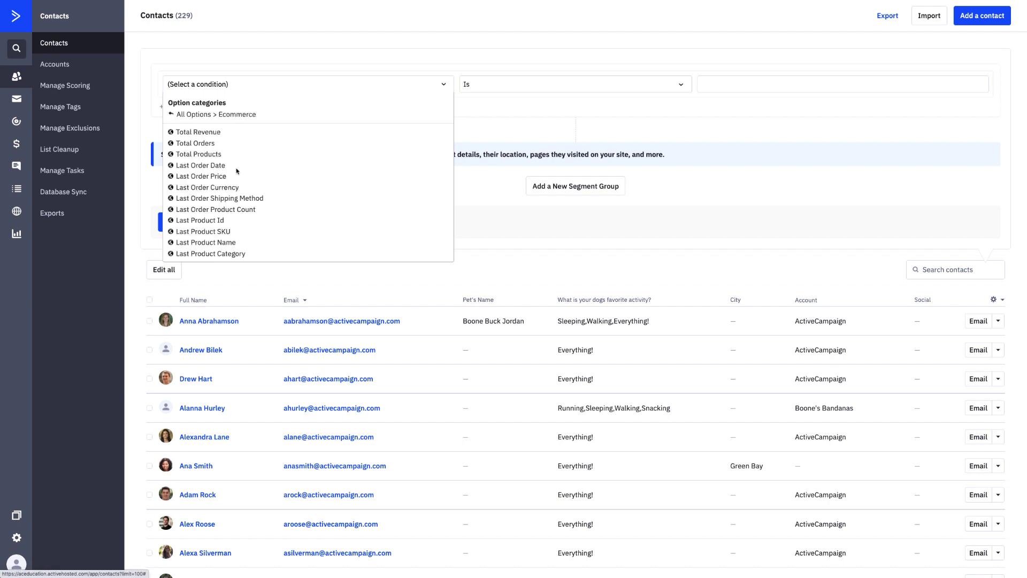
left_click(205, 115)
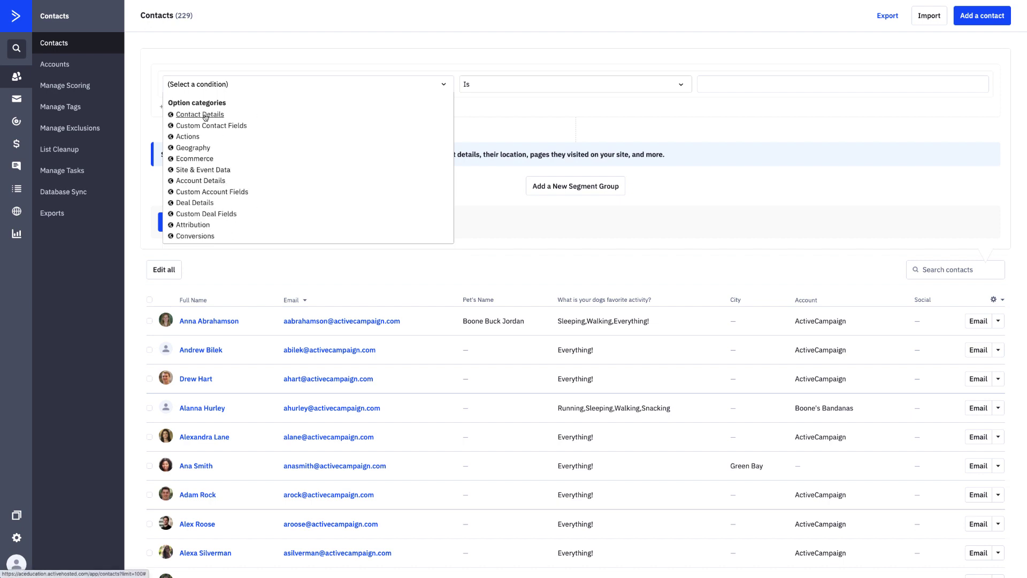
left_click(198, 159)
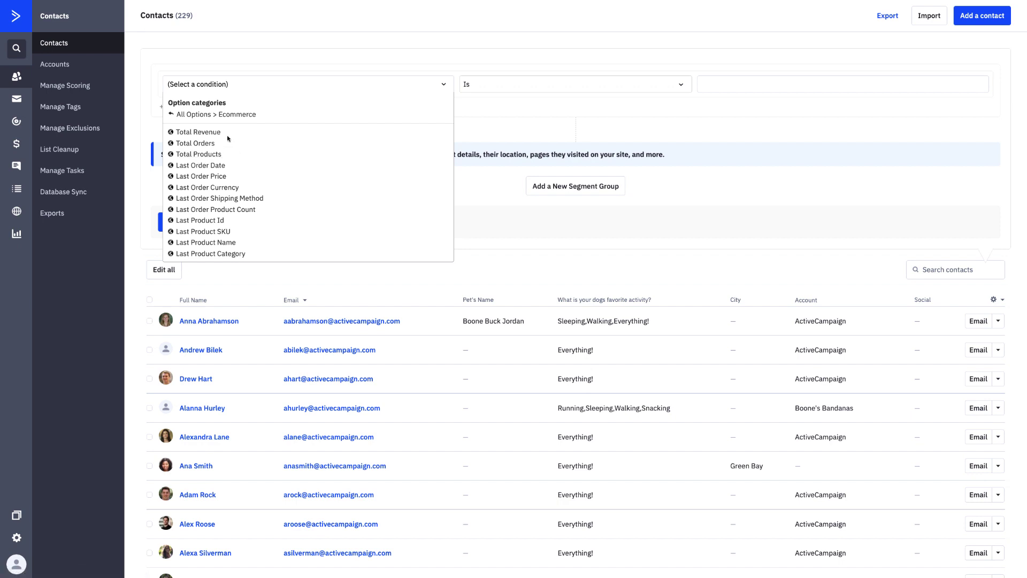
scroll(232, 203, "down", 2)
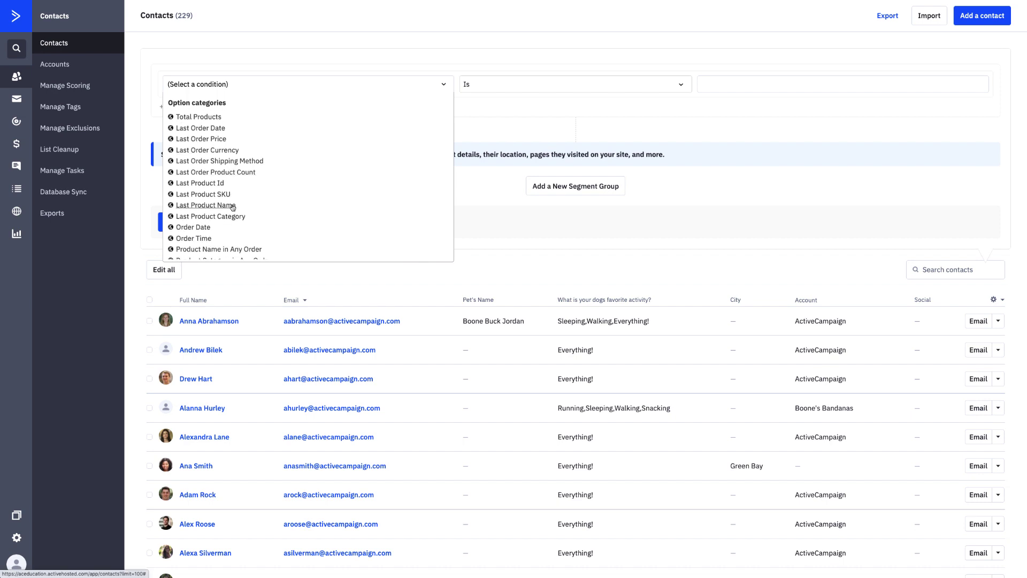
scroll(232, 207, "down", 5)
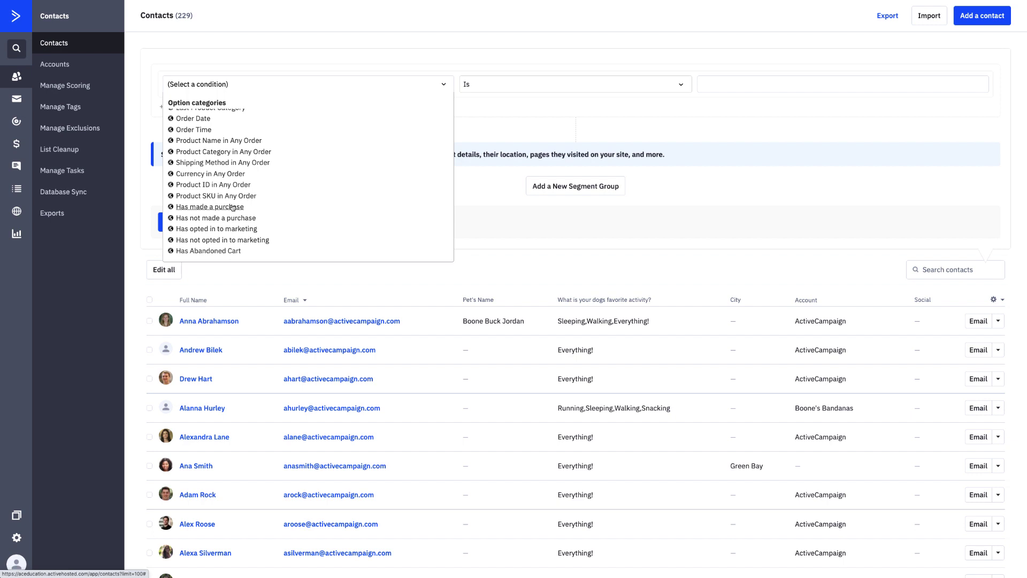
scroll(232, 207, "down", 3)
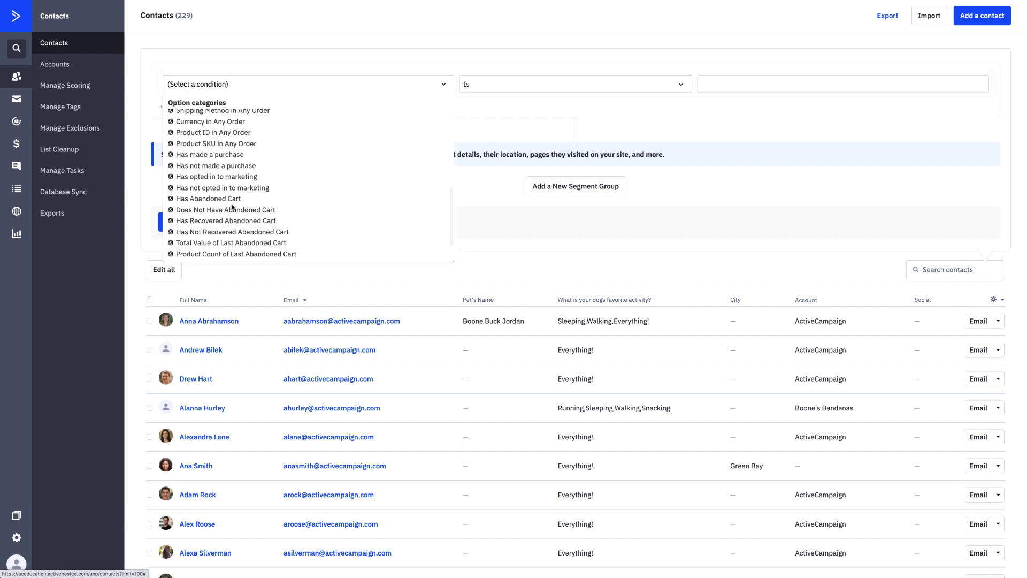
scroll(233, 207, "down", 2)
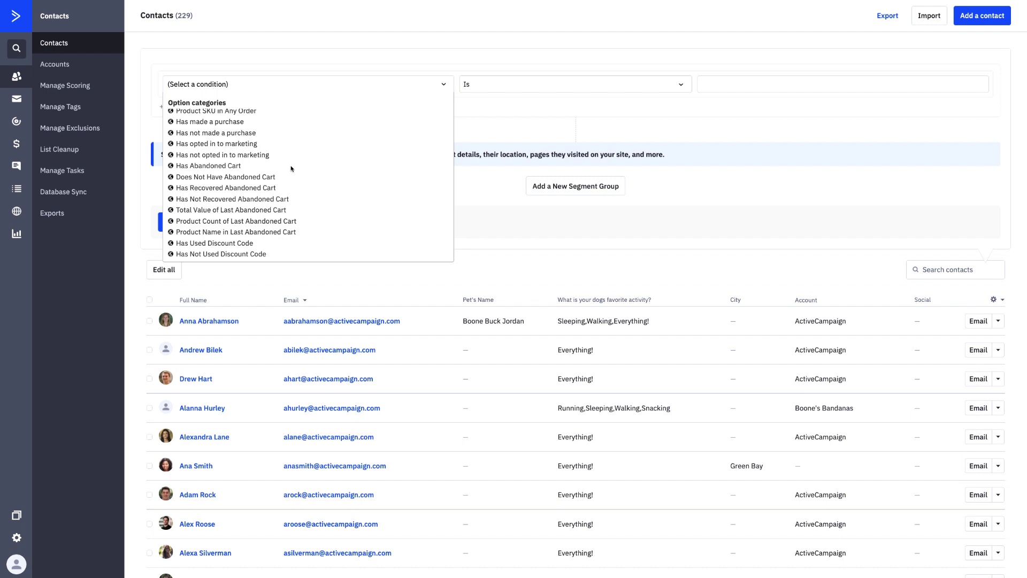
scroll(291, 169, "up", 2)
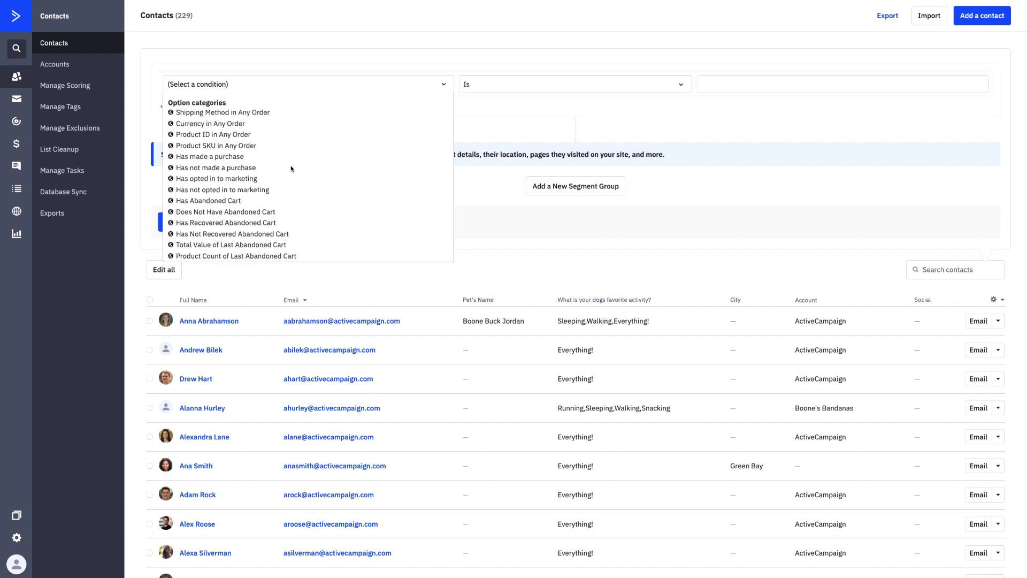
Step: Add a Has made a purchase condition limited to the Boones Bandanas (Shopify) store
left_click(230, 156)
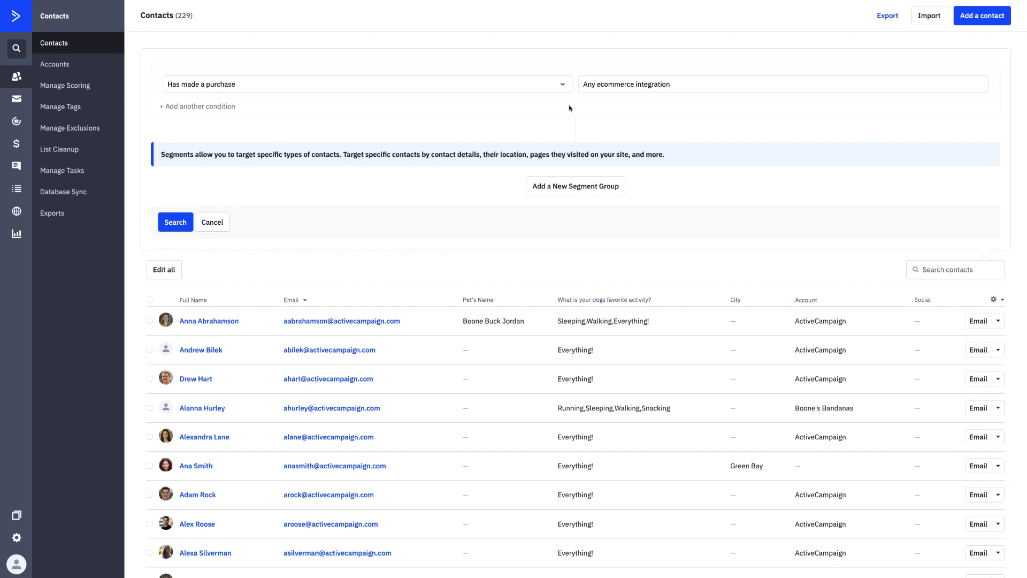
left_click(602, 90)
left_click(602, 120)
Step: Add an In list Customers condition and run the search, returning 8 contacts
left_click(217, 107)
left_click(267, 114)
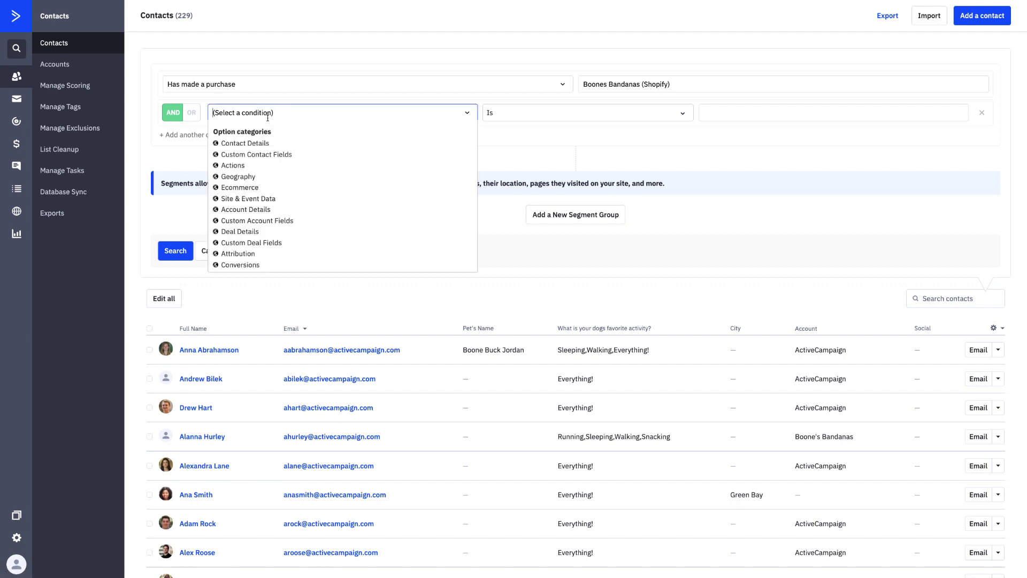
type("in list")
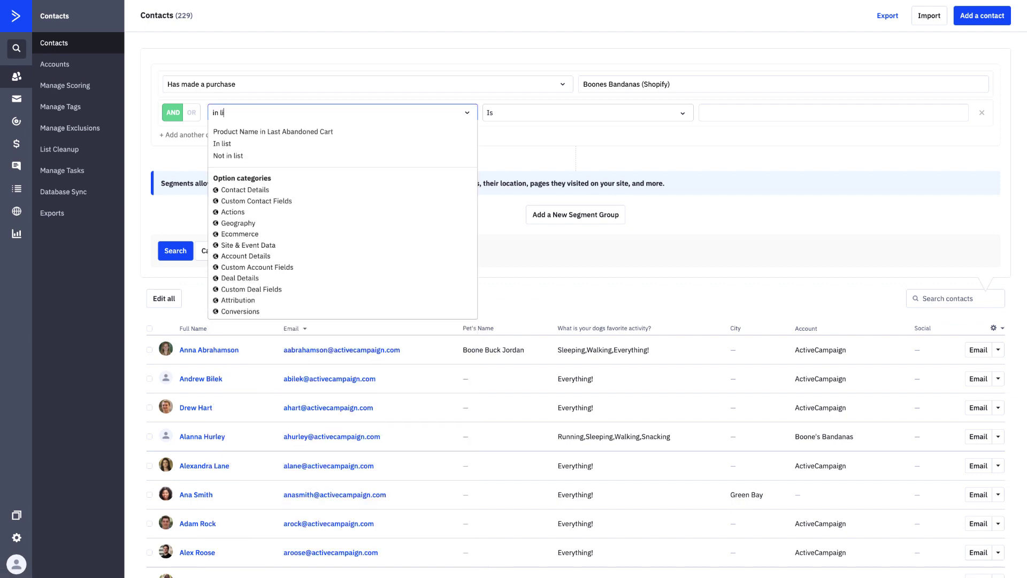
left_click(218, 132)
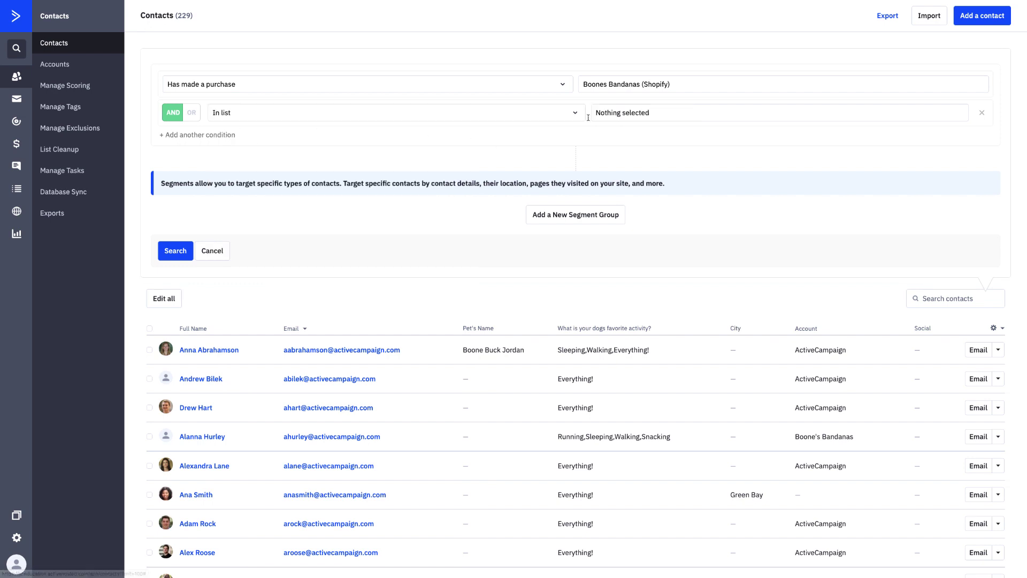
left_click(671, 113)
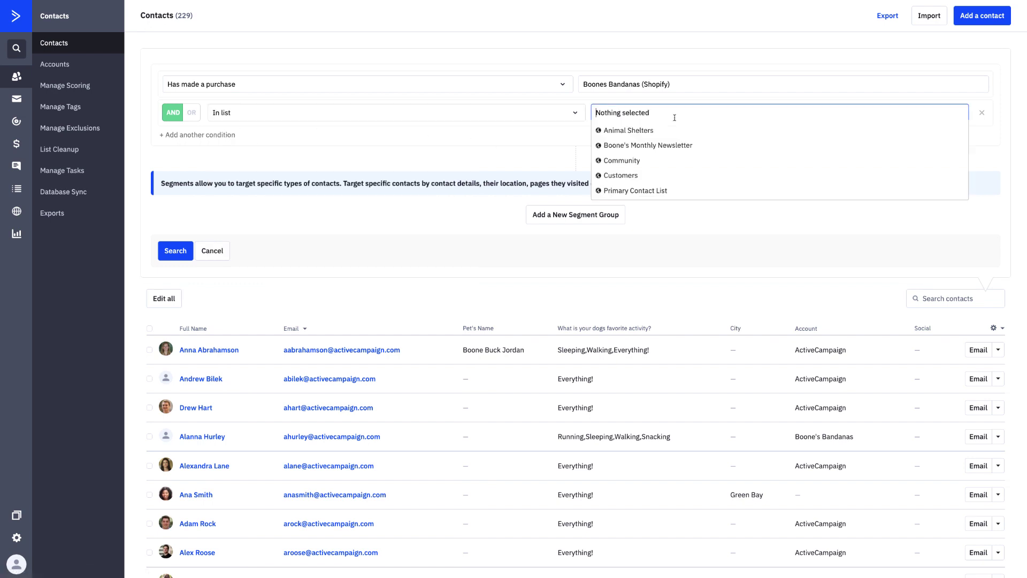
left_click(619, 175)
left_click(172, 248)
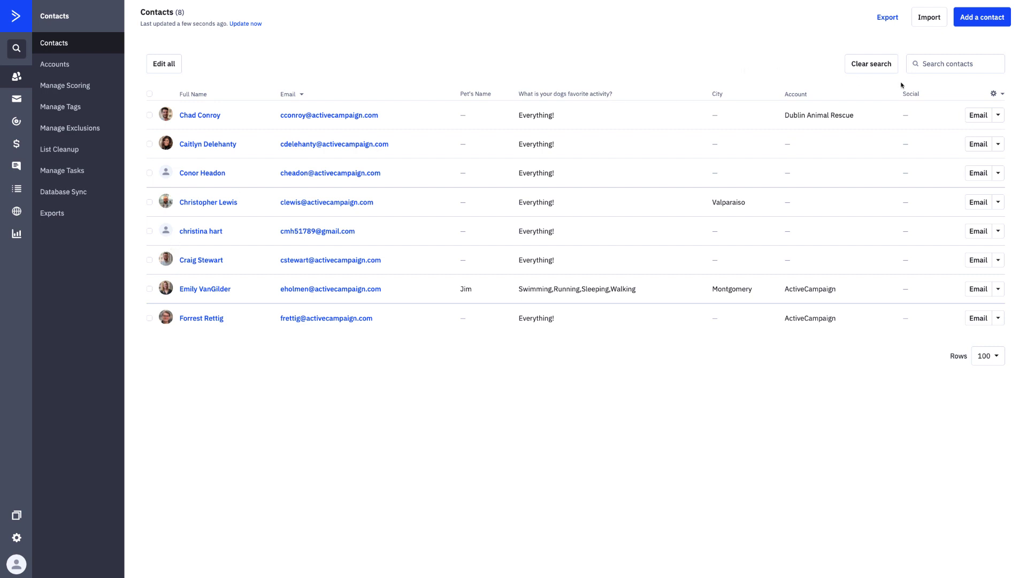
Step: Clear the search, find the contact by first name, and open the second match's record
left_click(885, 65)
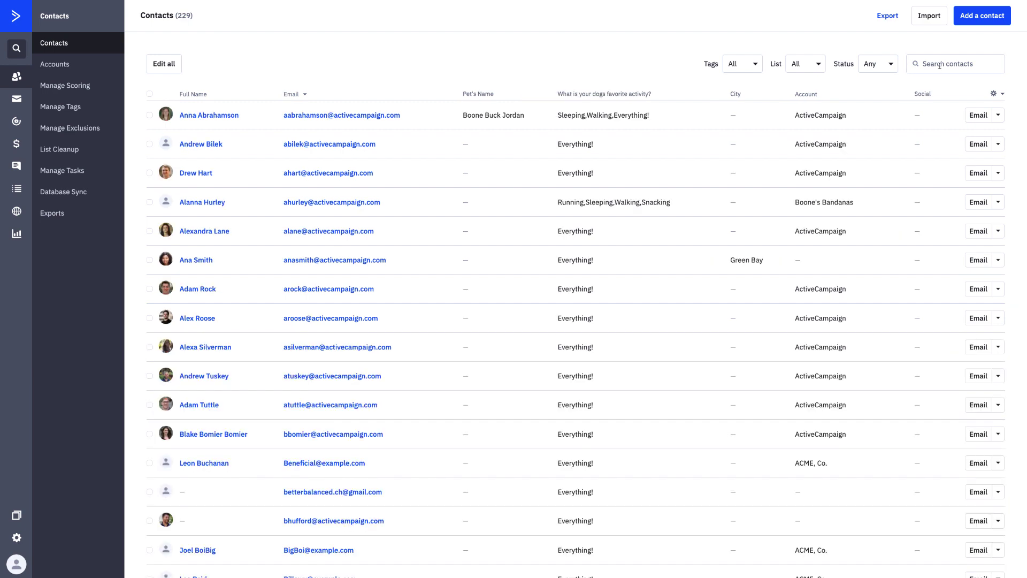
left_click(939, 64)
type("tabitha")
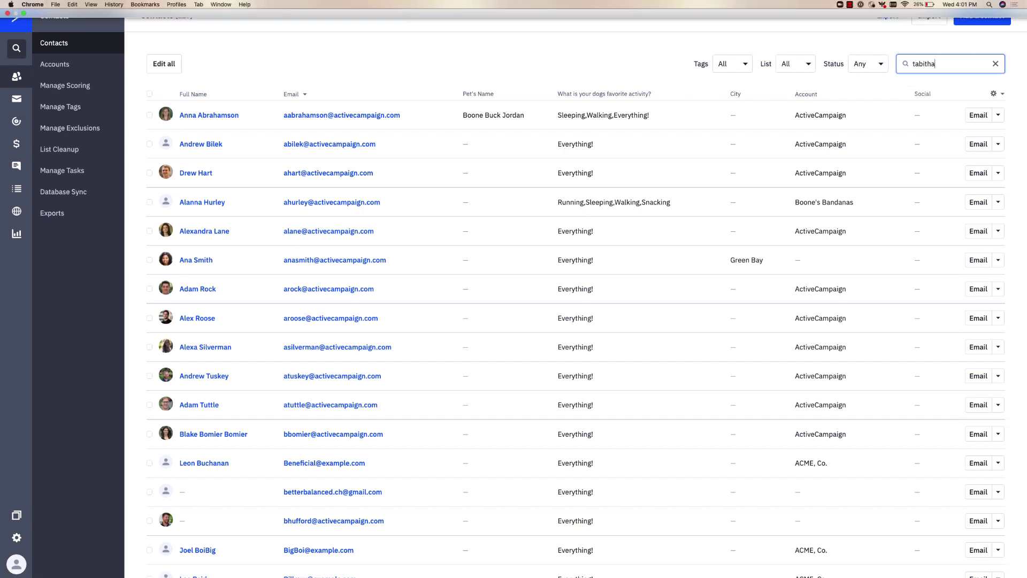
key("Return")
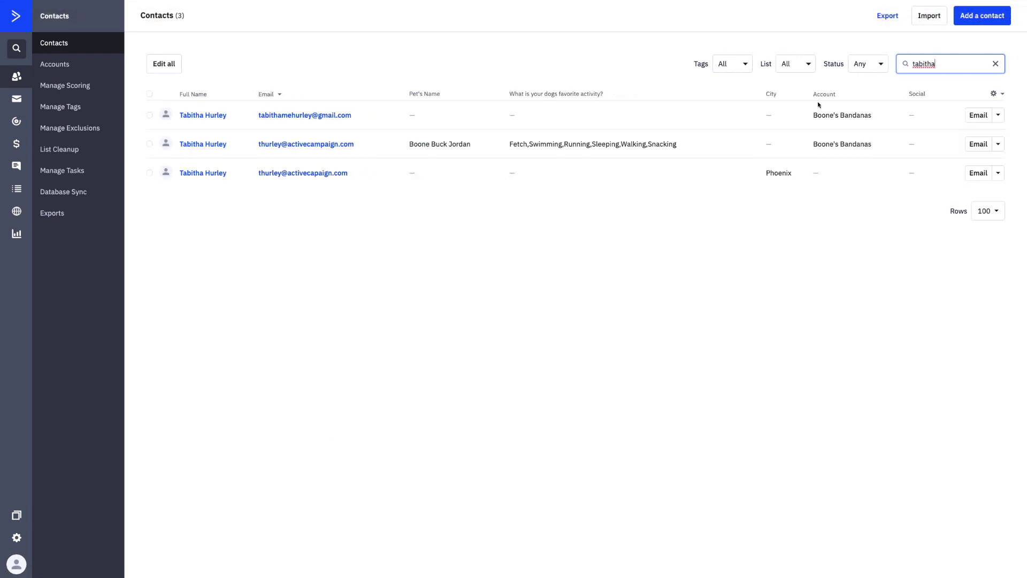
left_click(193, 149)
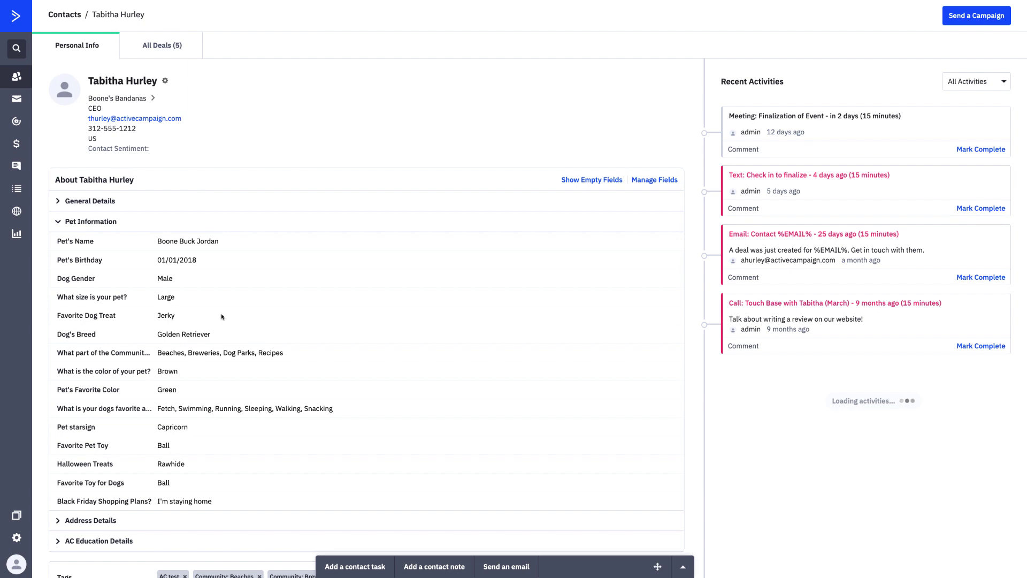
scroll(230, 353, "down", 3)
scroll(230, 355, "down", 1)
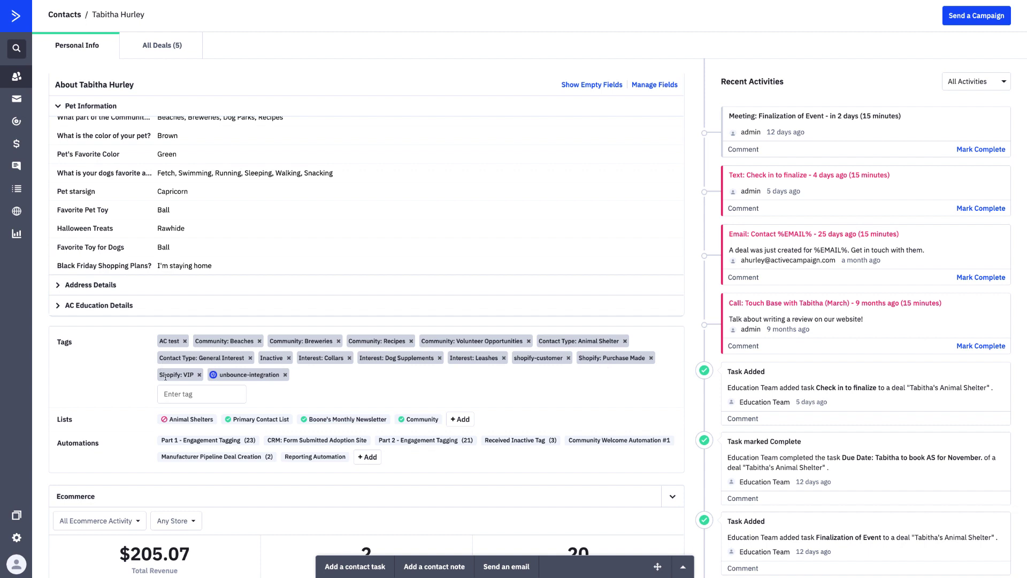
Step: Filter the contact's Ecommerce panel to Boones Bandanas (Shopify): $205.07, 2 orders, 20 products
scroll(164, 377, "down", 4)
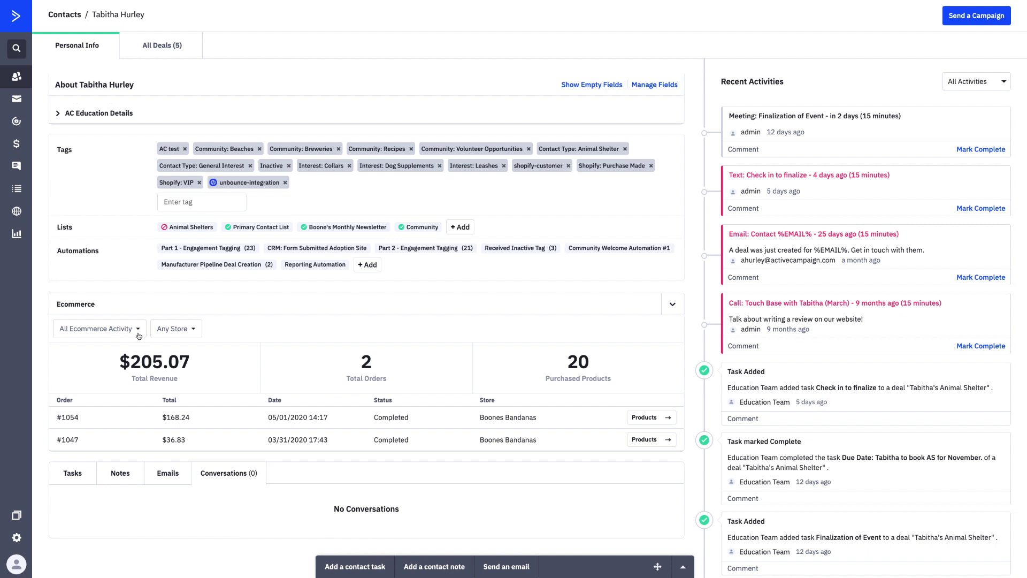
left_click(168, 334)
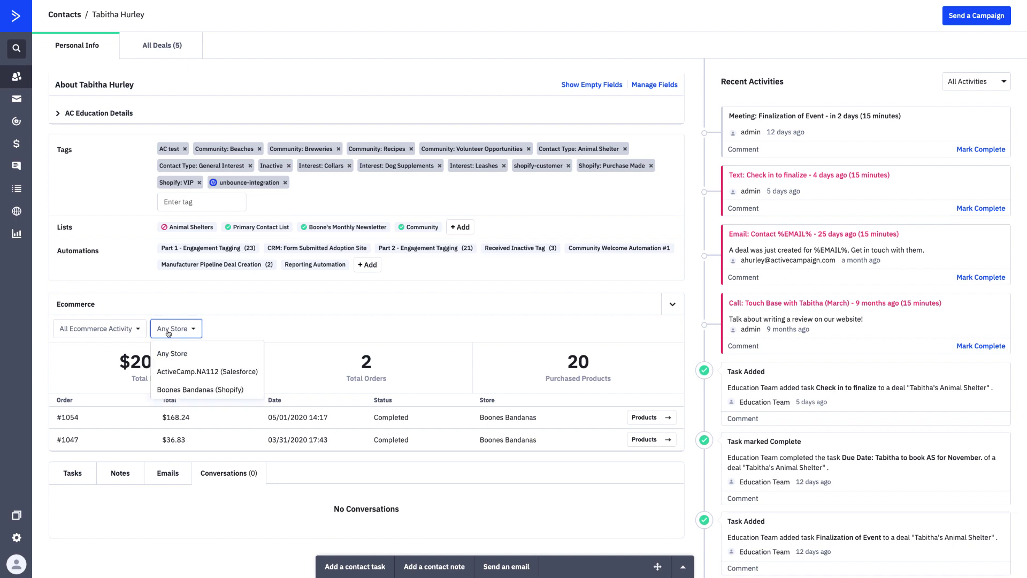
left_click(168, 383)
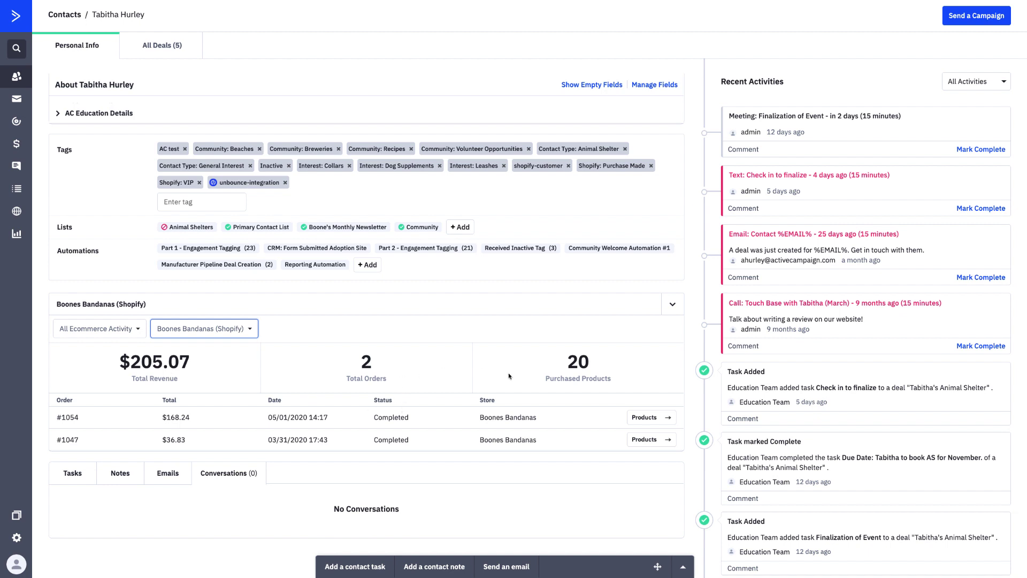
Step: Review order #1054's purchased bandanas and leashes down to the $168.24 order total
left_click(639, 420)
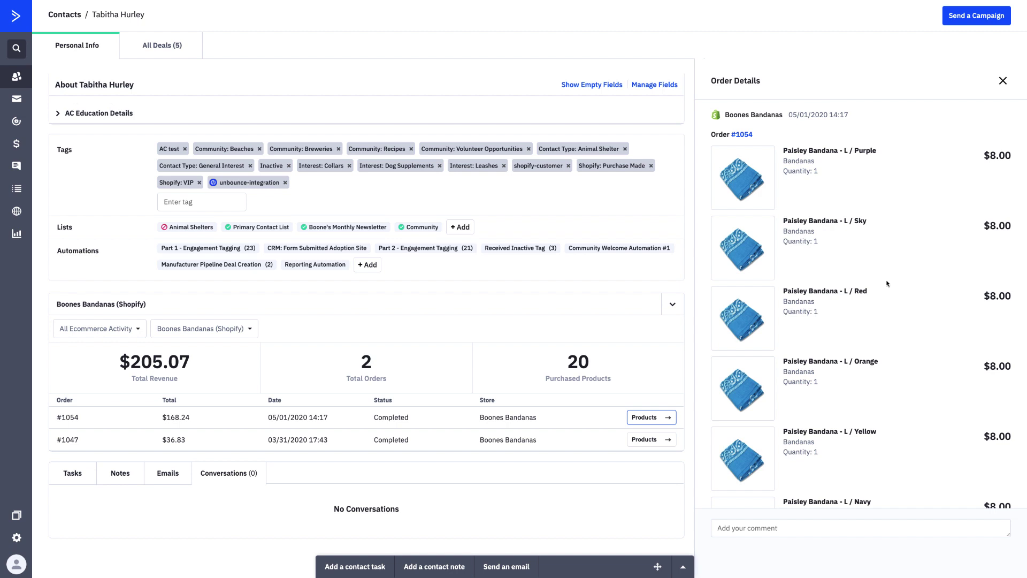
scroll(886, 283, "down", 2)
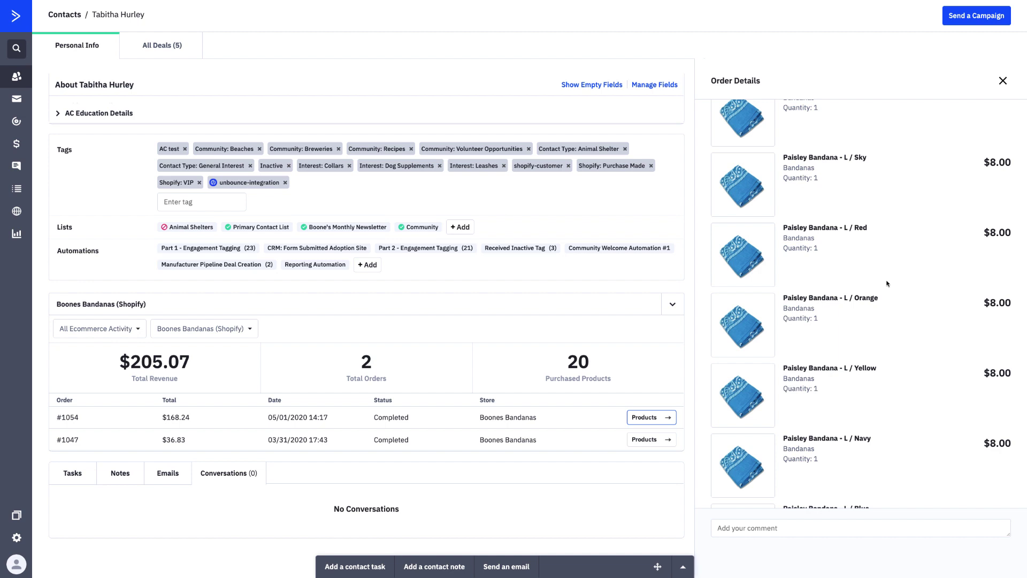
scroll(886, 284, "down", 7)
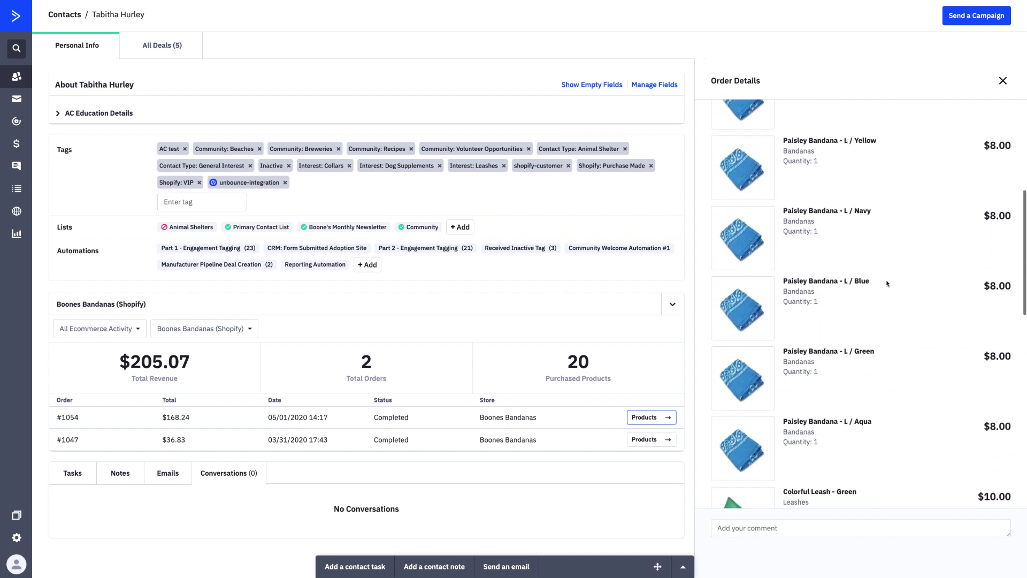
scroll(886, 283, "down", 9)
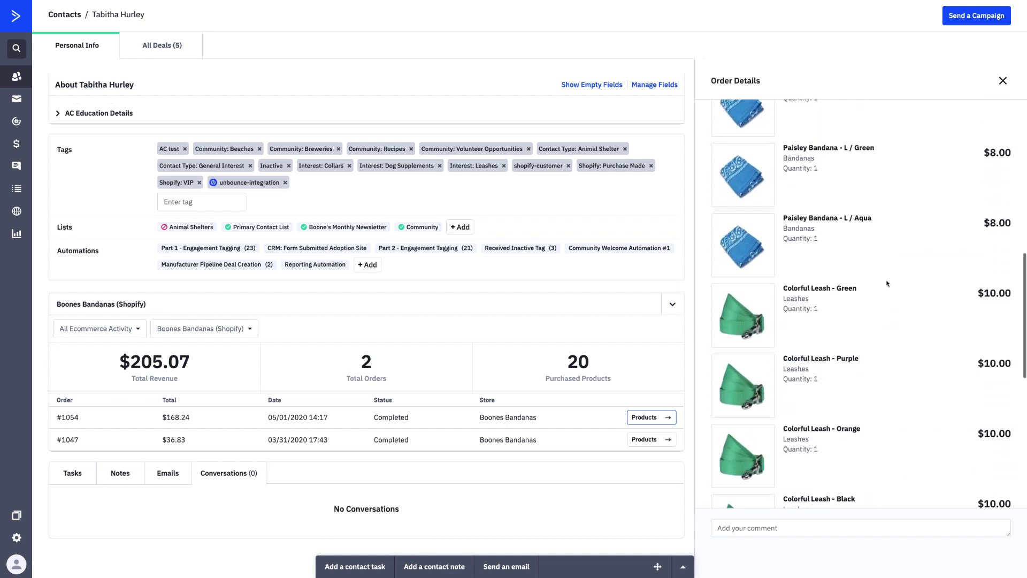
scroll(886, 283, "down", 9)
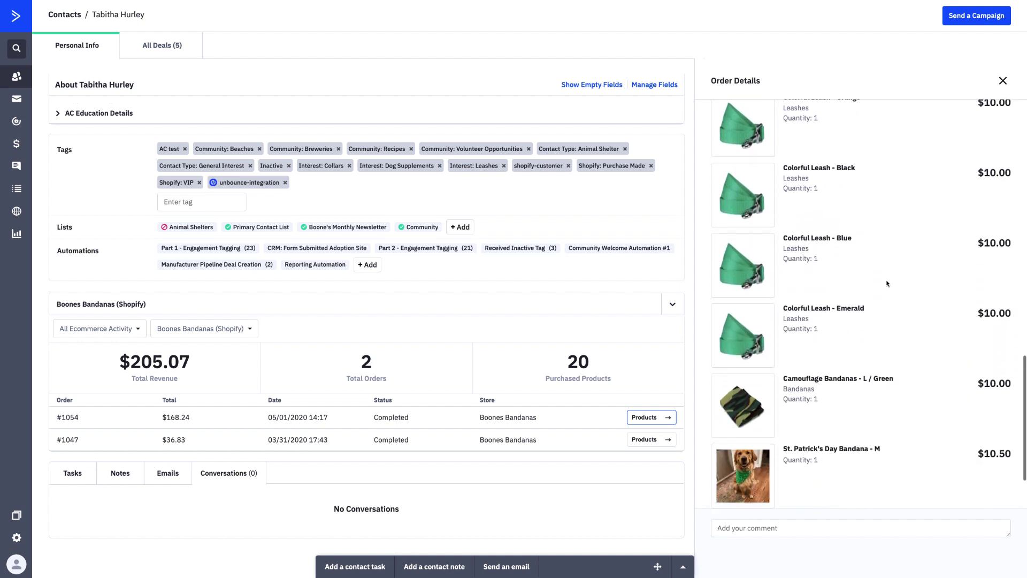
scroll(886, 283, "down", 2)
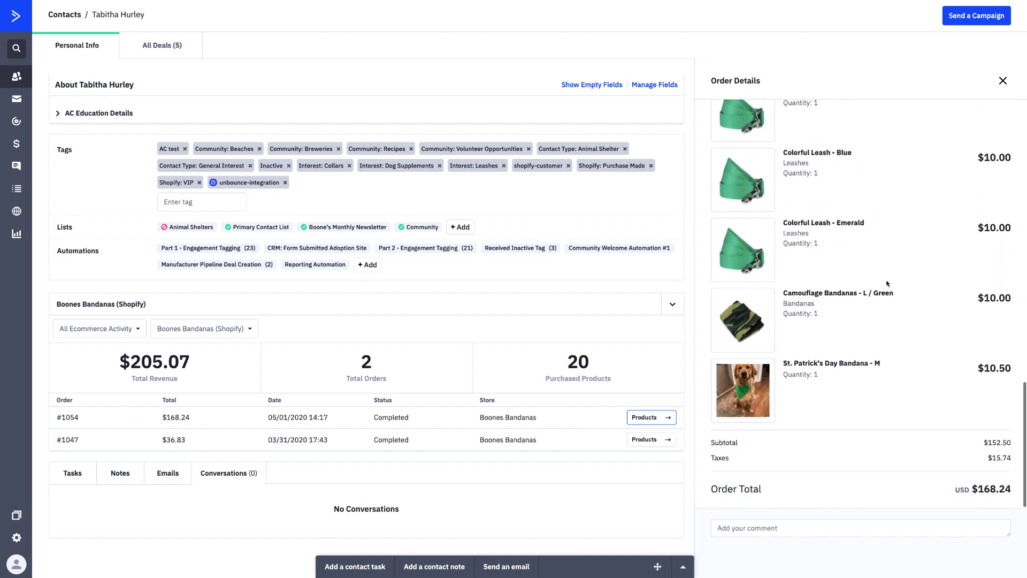
scroll(886, 284, "up", 13)
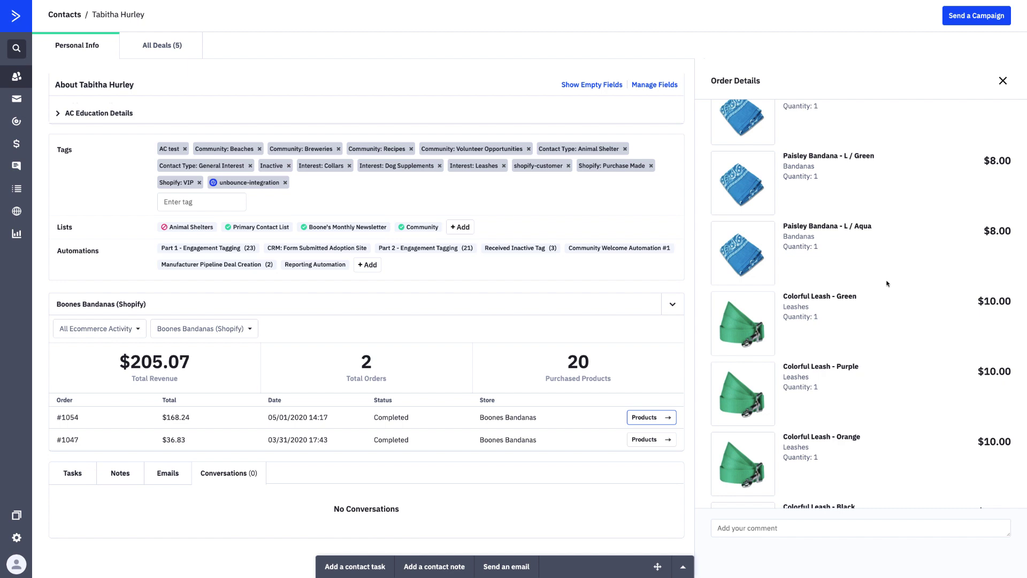
scroll(534, 294, "up", 5)
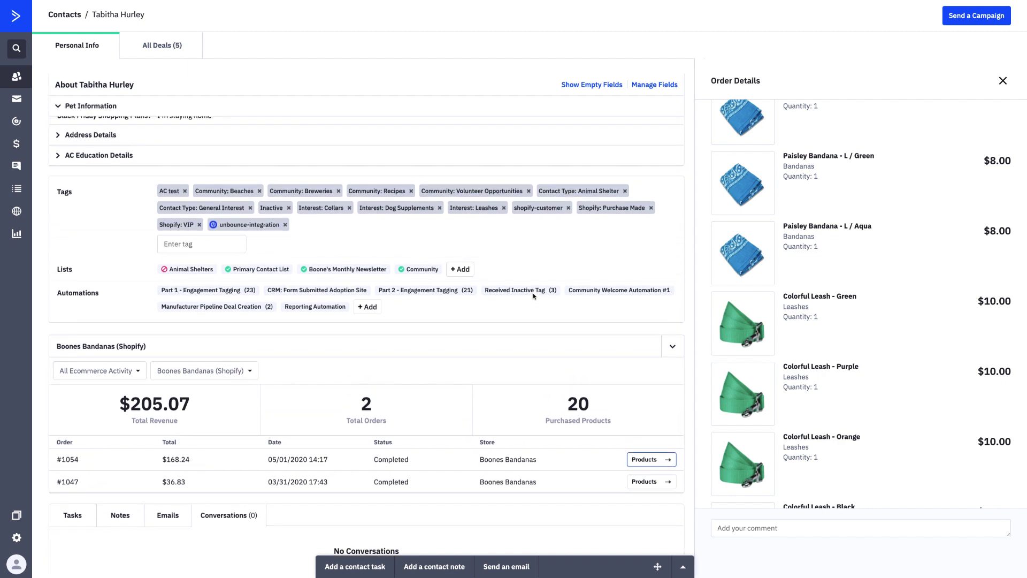
scroll(533, 293, "up", 4)
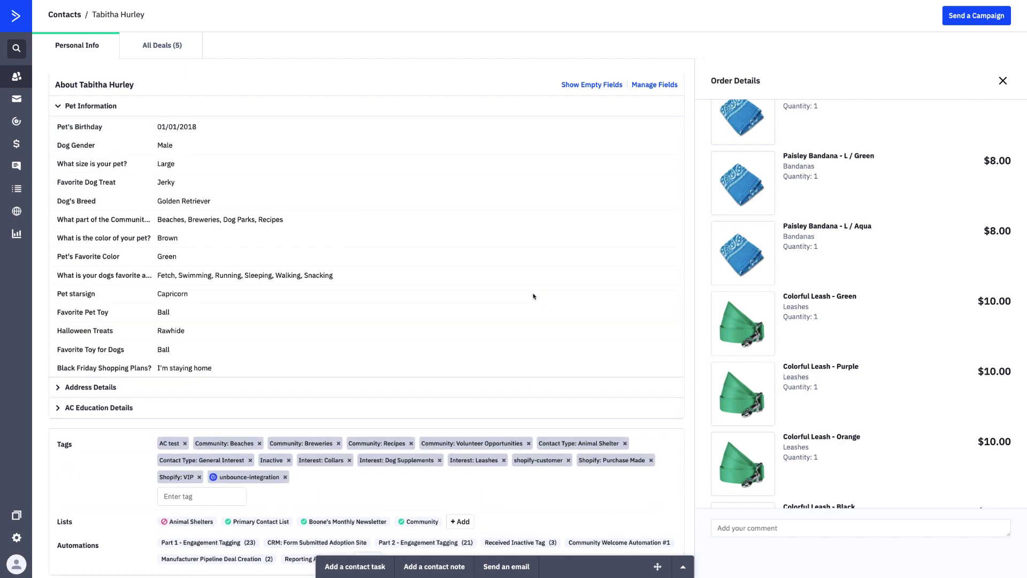
Step: Go to Automations, start a new automation, and browse recipes by industry
left_click(20, 124)
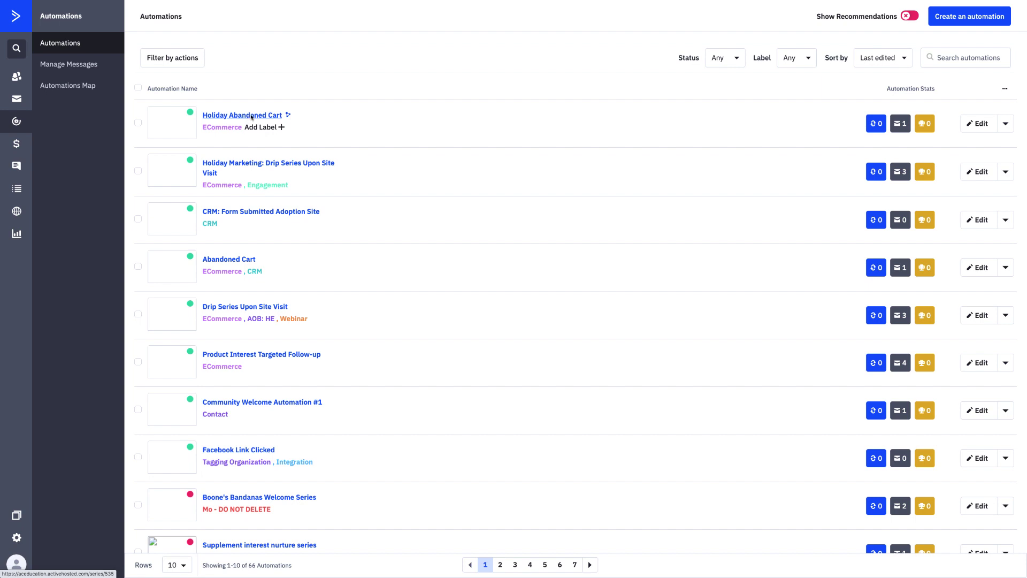
left_click(962, 20)
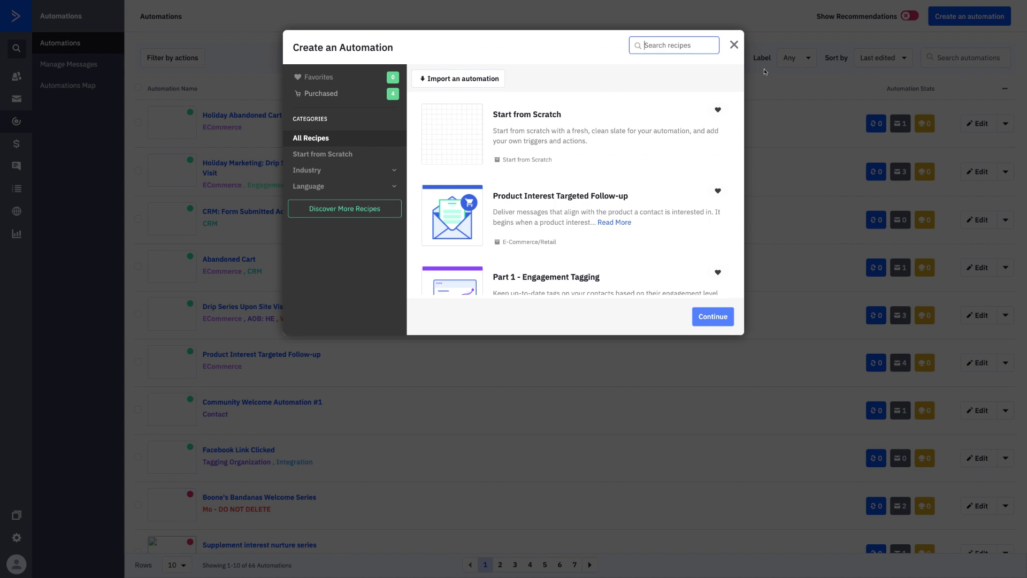
left_click(395, 172)
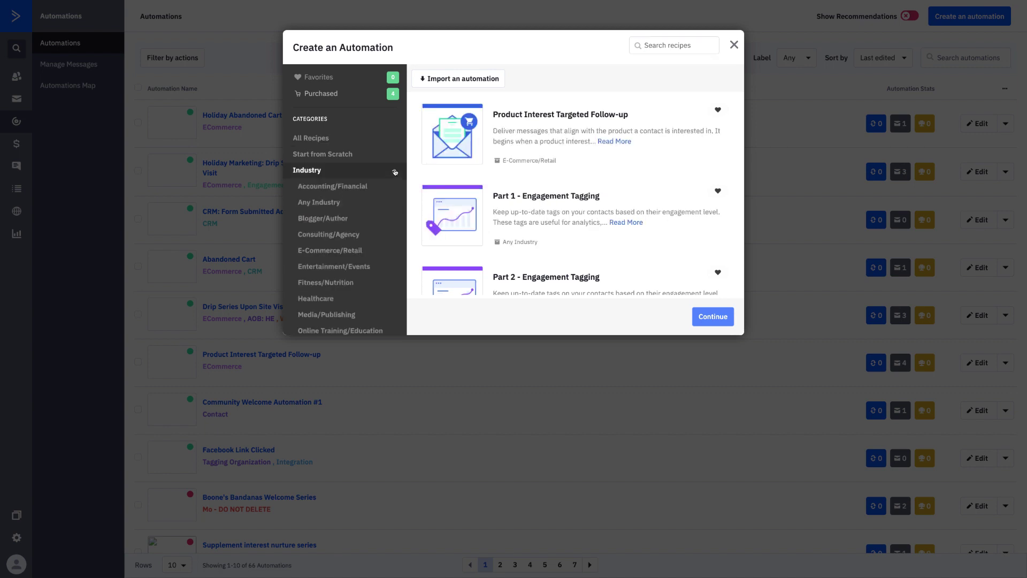
Step: Filter the recipes to E-Commerce/Retail and look through them
left_click(353, 253)
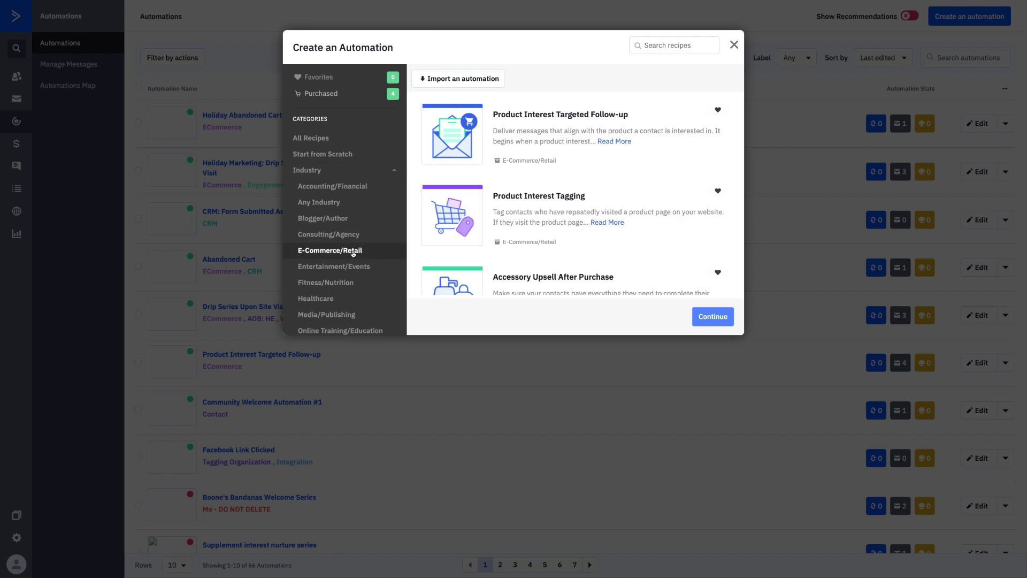
scroll(575, 198, "down", 2)
scroll(577, 208, "down", 1)
scroll(577, 208, "down", 4)
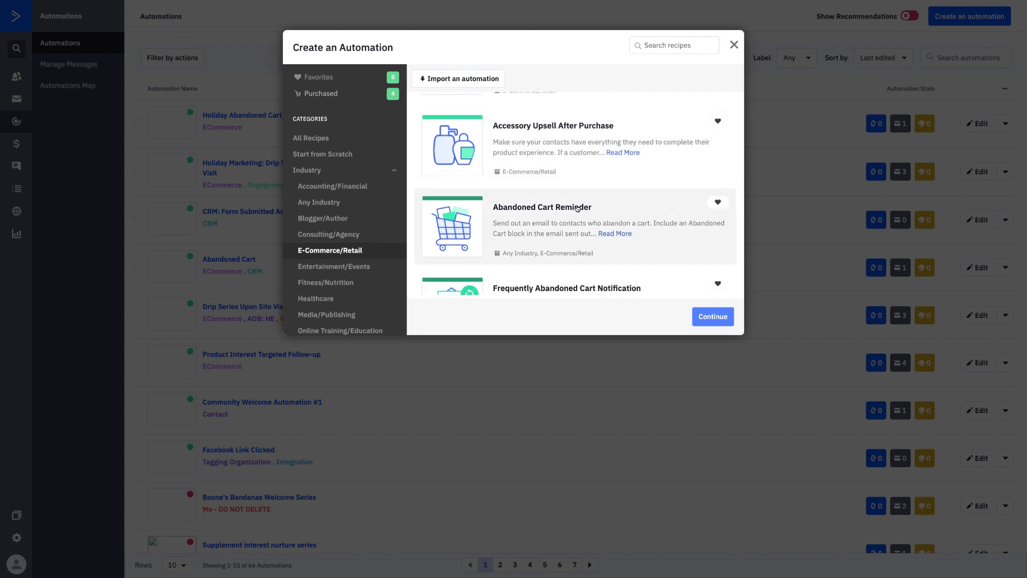
scroll(577, 208, "down", 2)
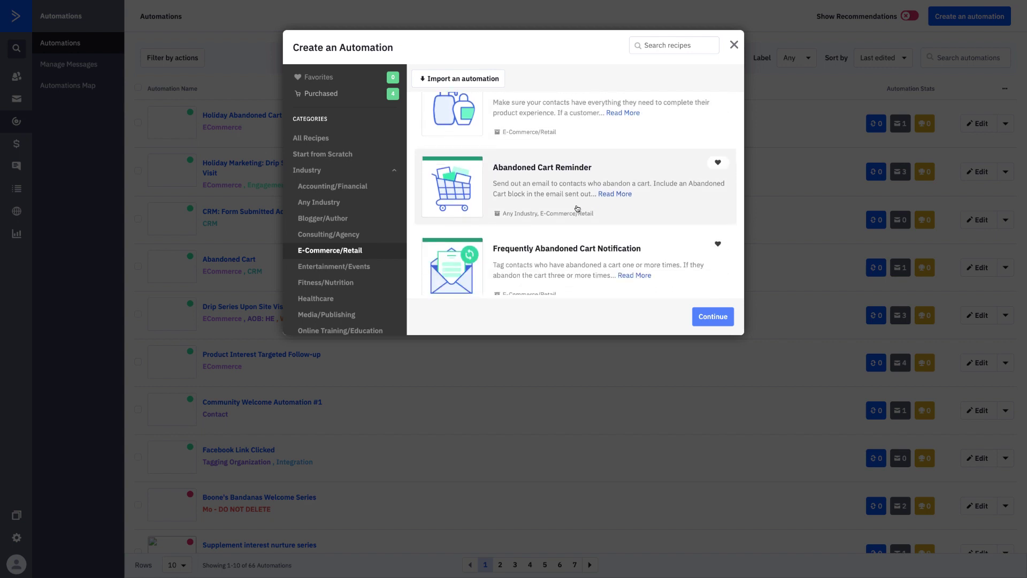
scroll(577, 208, "down", 9)
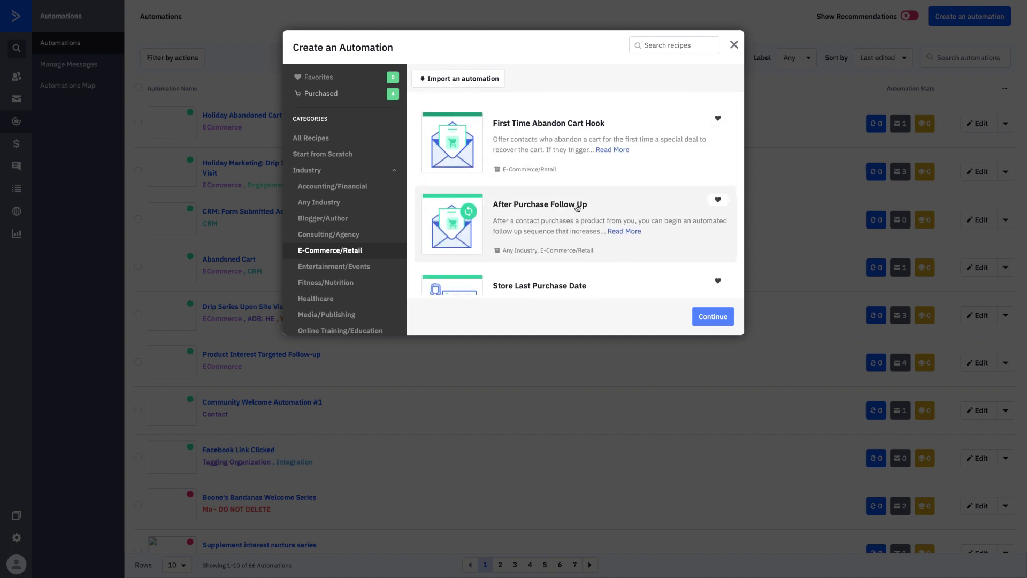
scroll(577, 208, "down", 3)
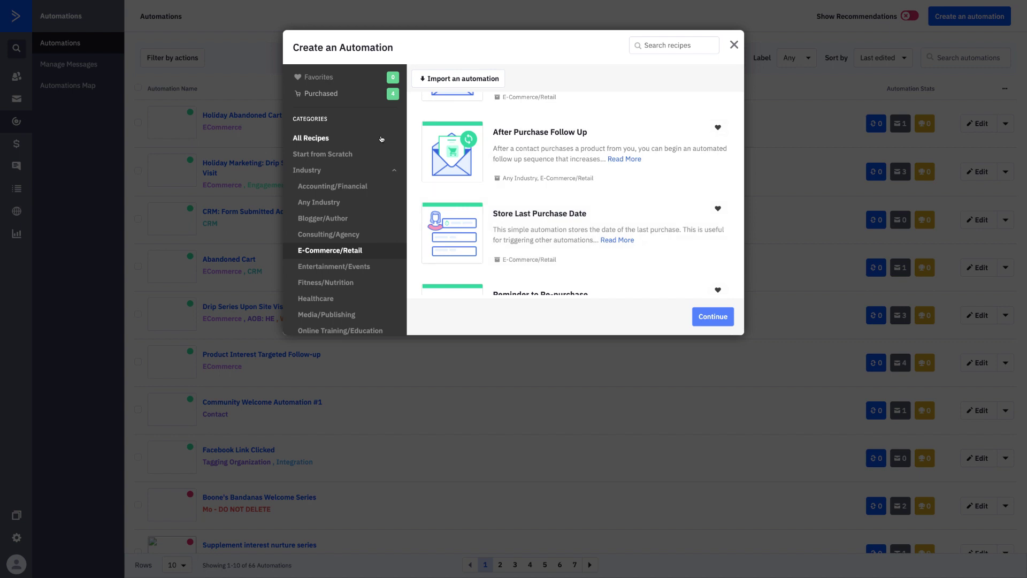
Step: Choose Start from Scratch to create the blank draft Automation 56
left_click(329, 156)
left_click(540, 114)
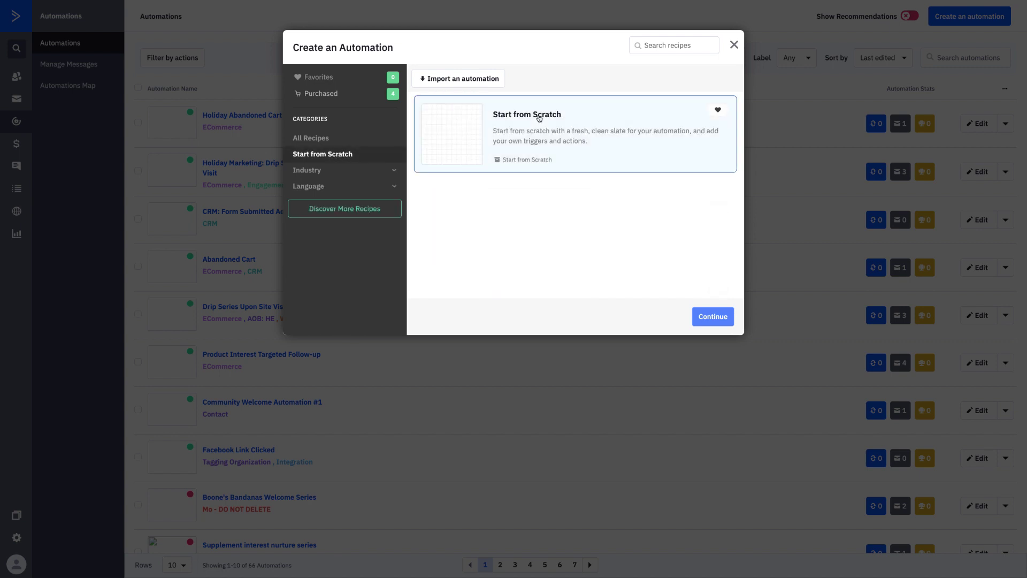
left_click(714, 319)
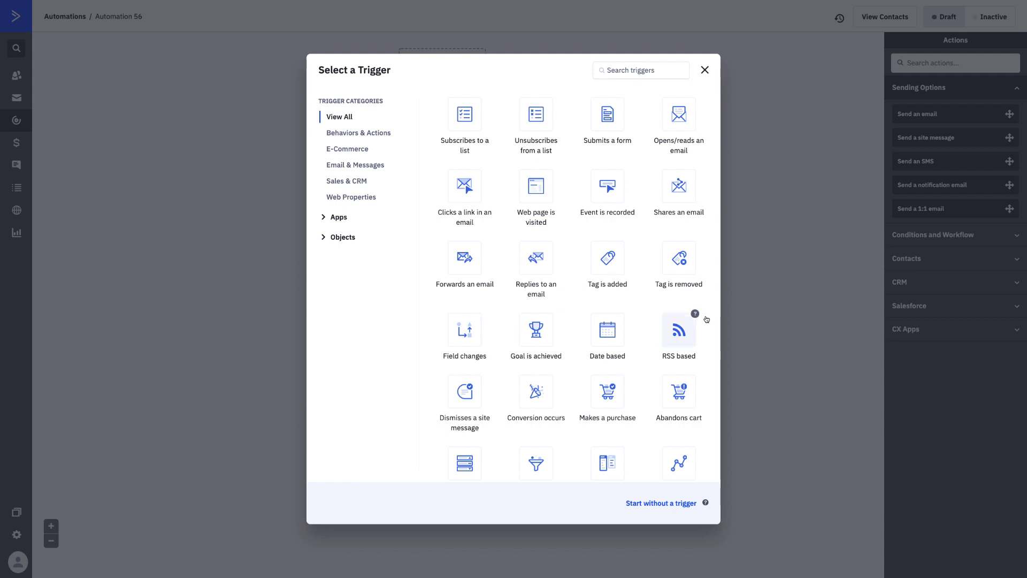
Step: Set the trigger to Makes a purchase, defaulting to Any integration and Runs Once
scroll(637, 396, "down", 1)
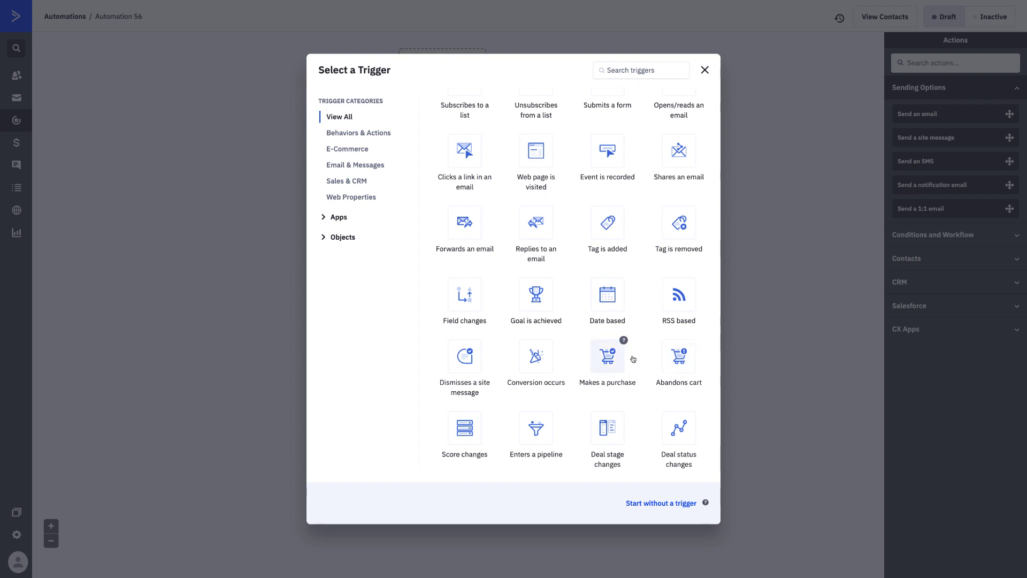
left_click(616, 356)
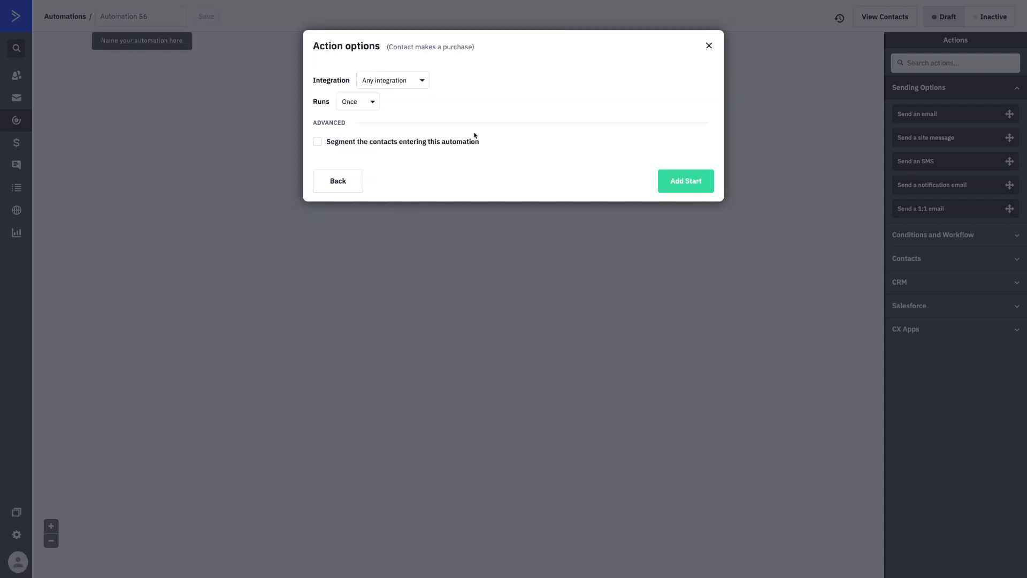
Step: Add a purchase trigger limited to the Boones Bandanas (Shopify) store as the automation's start
left_click(415, 81)
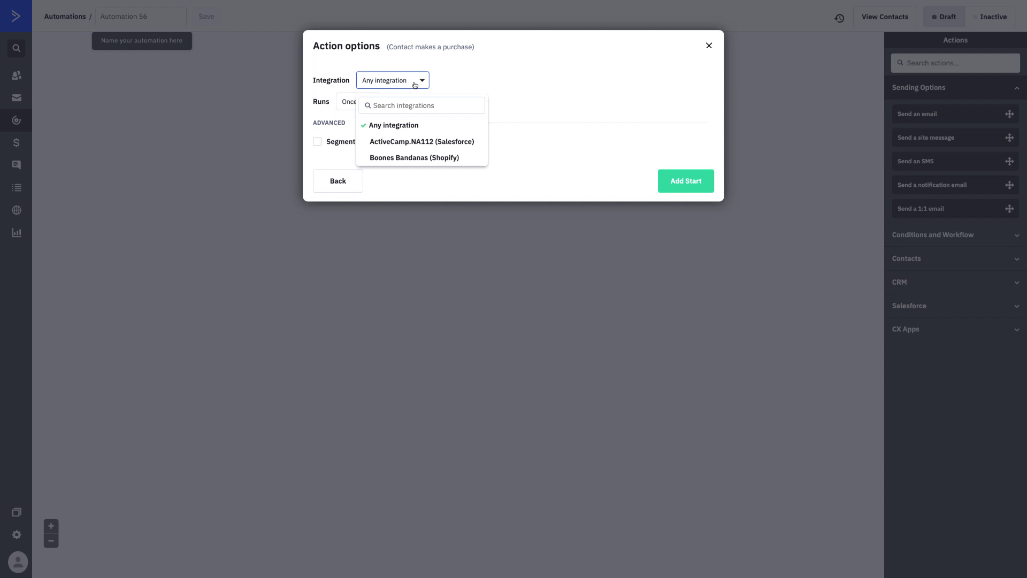
left_click(399, 159)
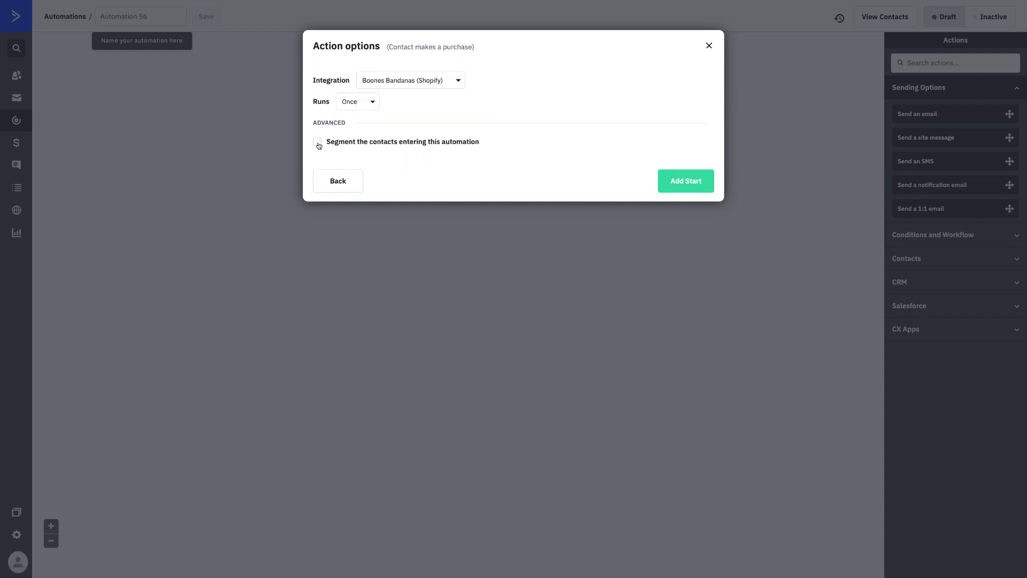
left_click(668, 188)
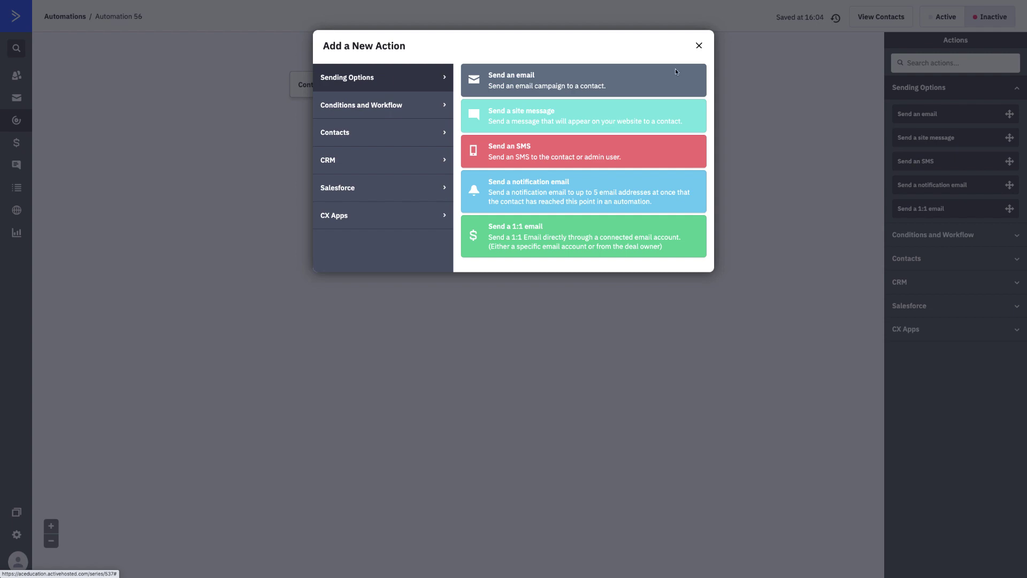
Step: Skip adding a next action for now and return to the Automations list
left_click(698, 44)
mouse_move(474, 67)
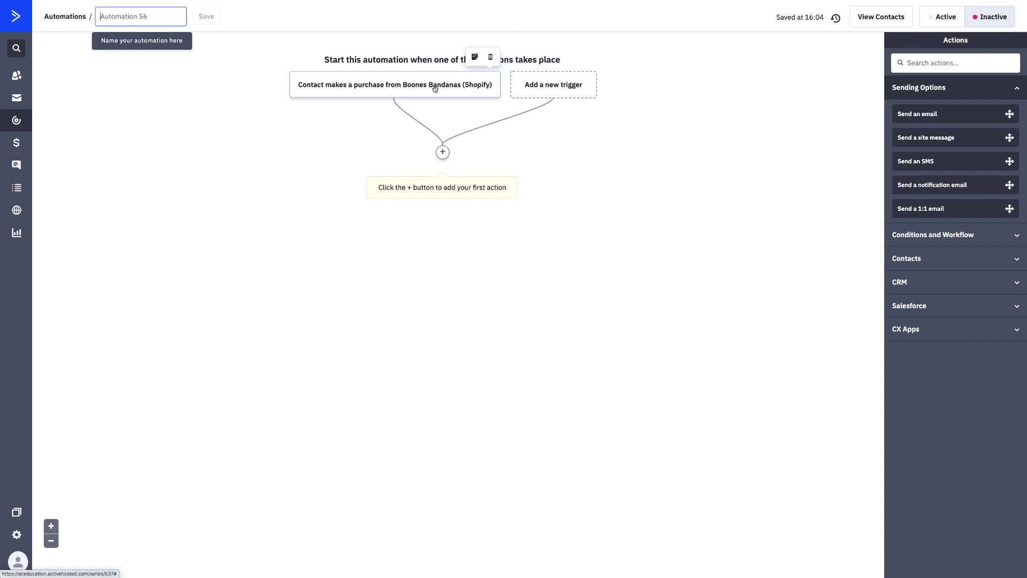
left_click(16, 120)
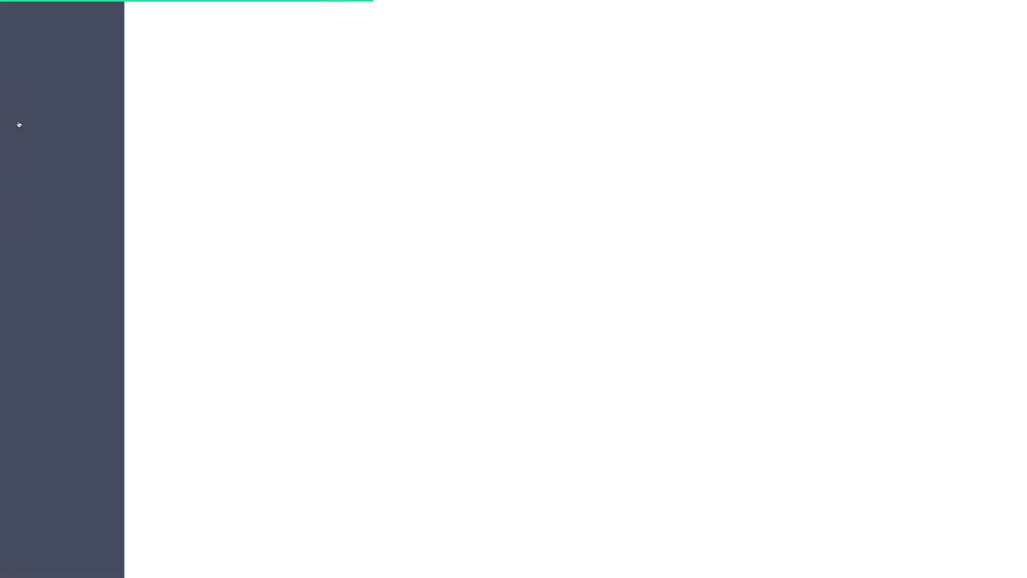